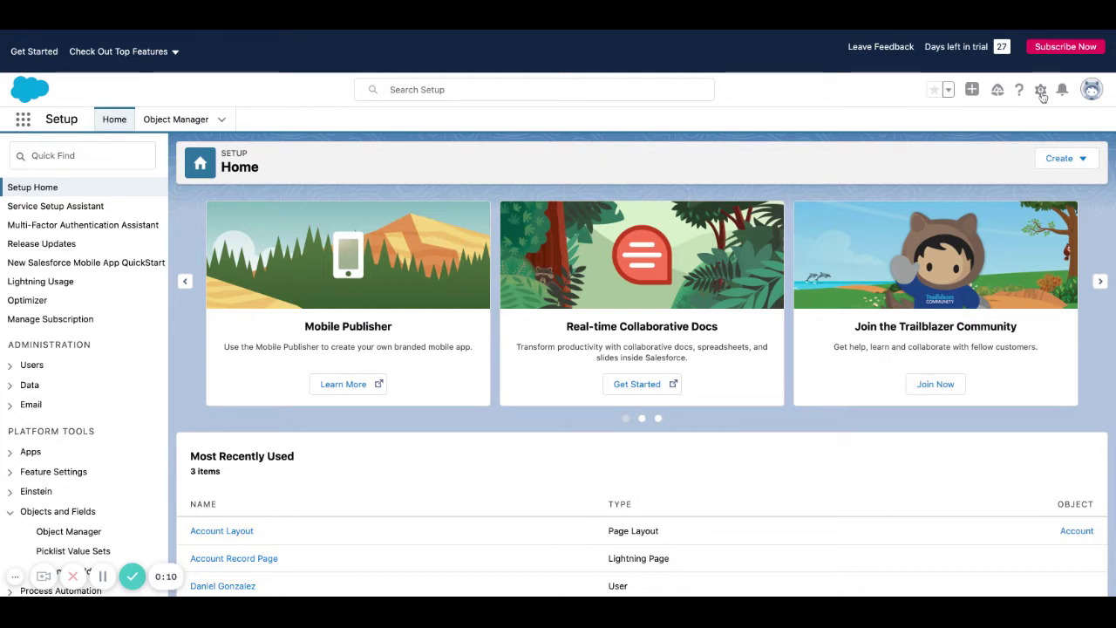
Open the Account object's Buttons, Links, and Actions in Object Manager and look through the list
left_click(1042, 92)
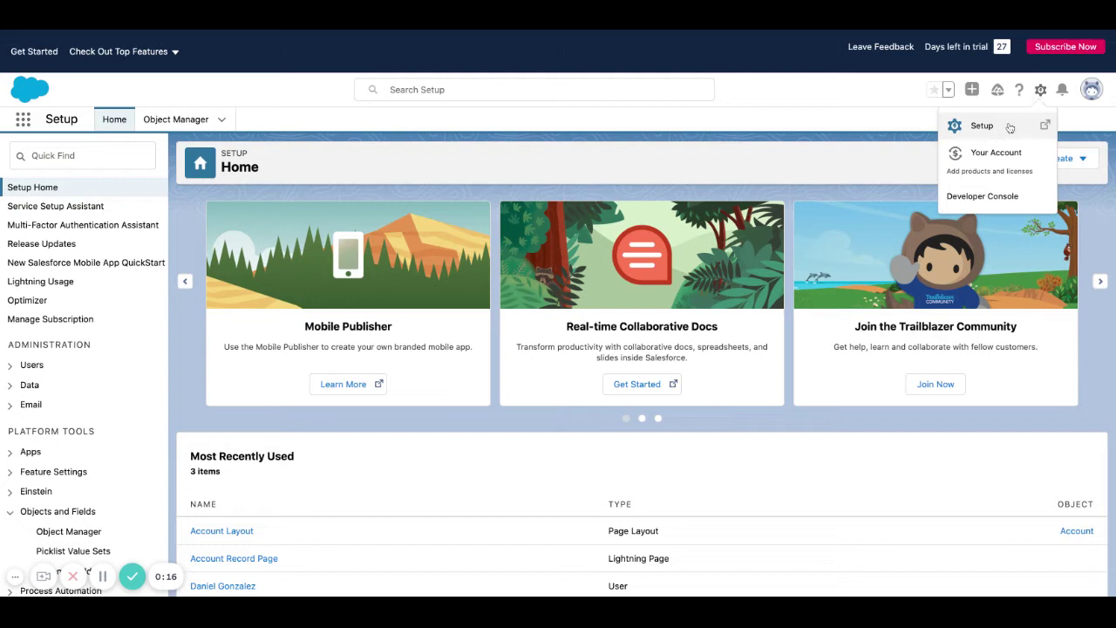
left_click(775, 105)
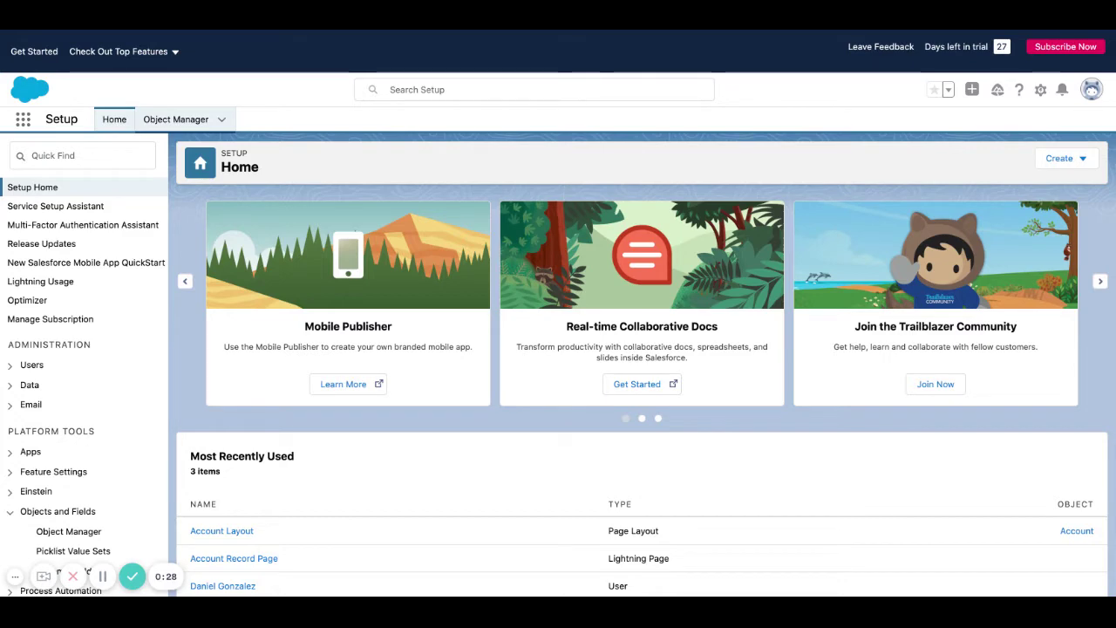
left_click(175, 119)
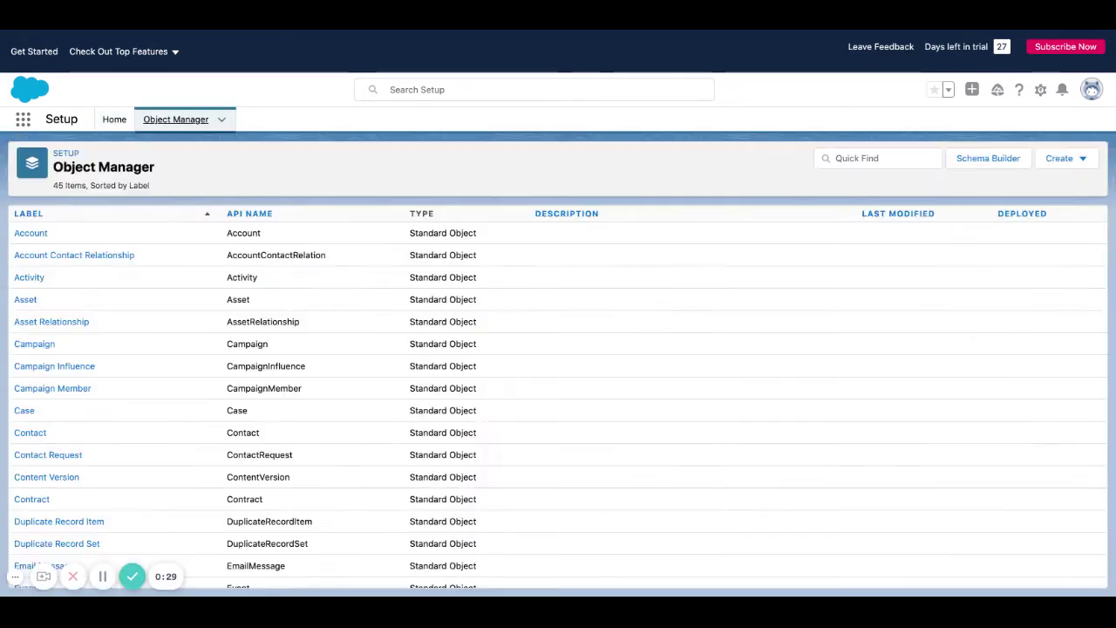
left_click(31, 234)
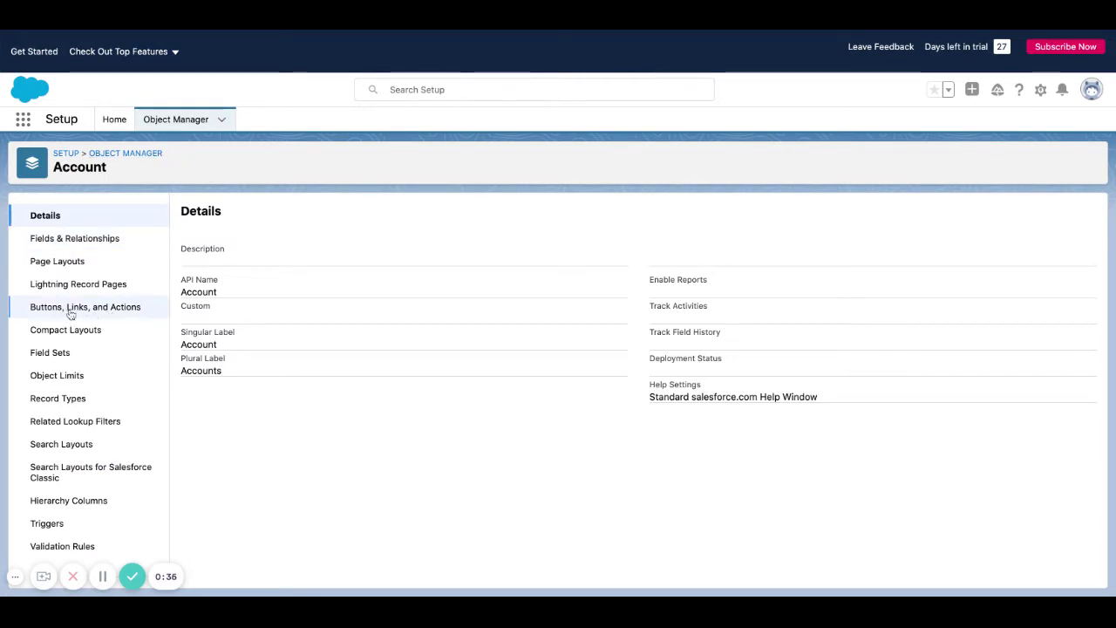
left_click(82, 311)
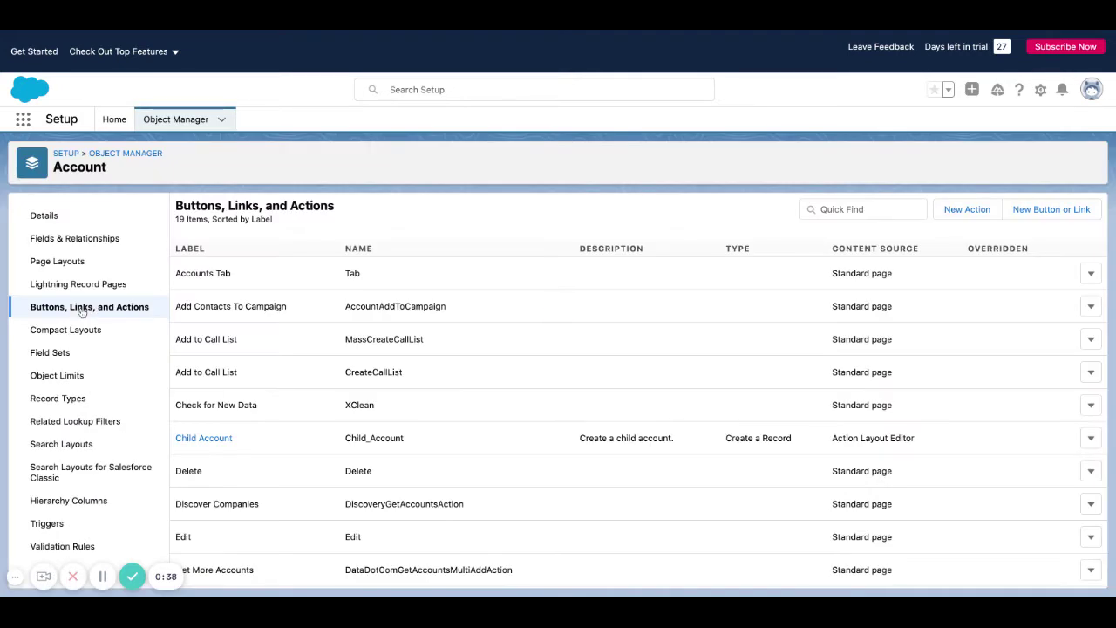
scroll(269, 334, "down", 5)
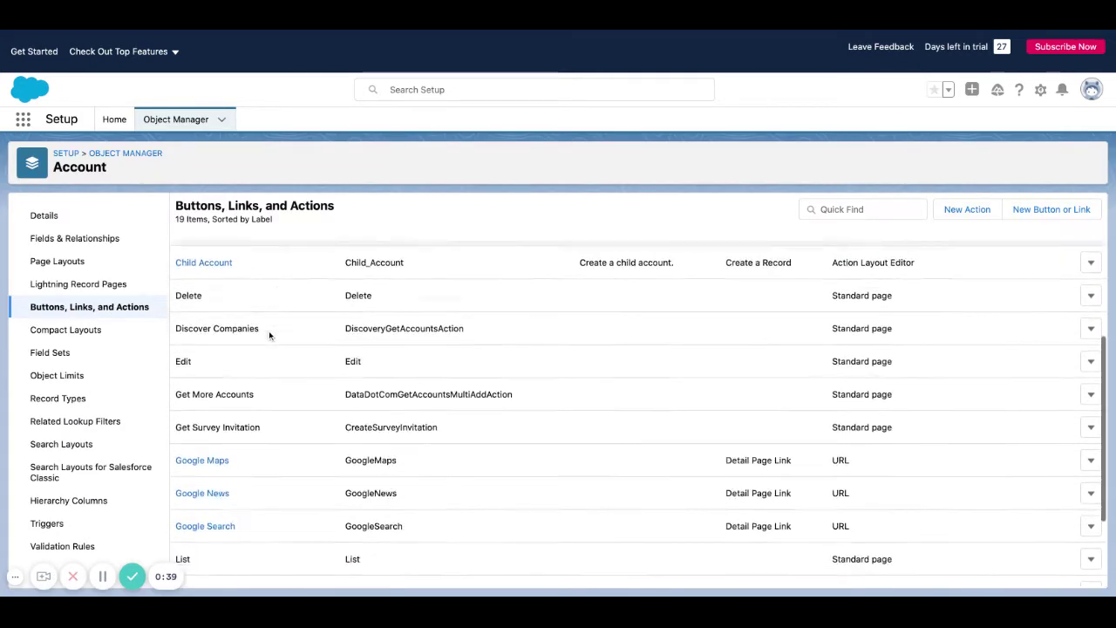
scroll(268, 335, "down", 2)
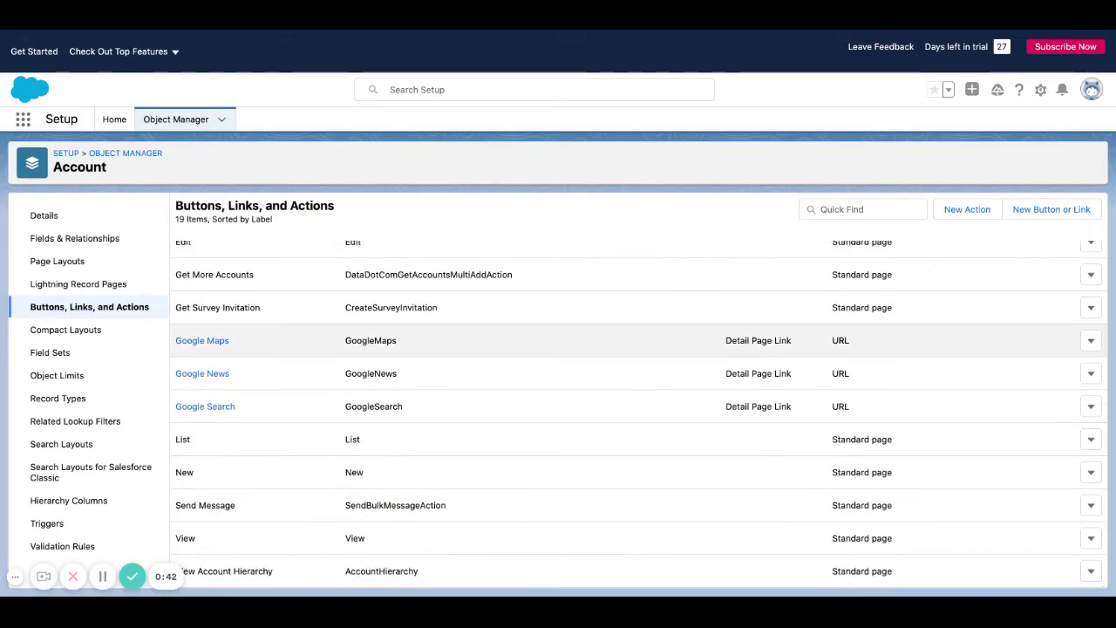
scroll(269, 334, "up", 4)
scroll(269, 335, "up", 3)
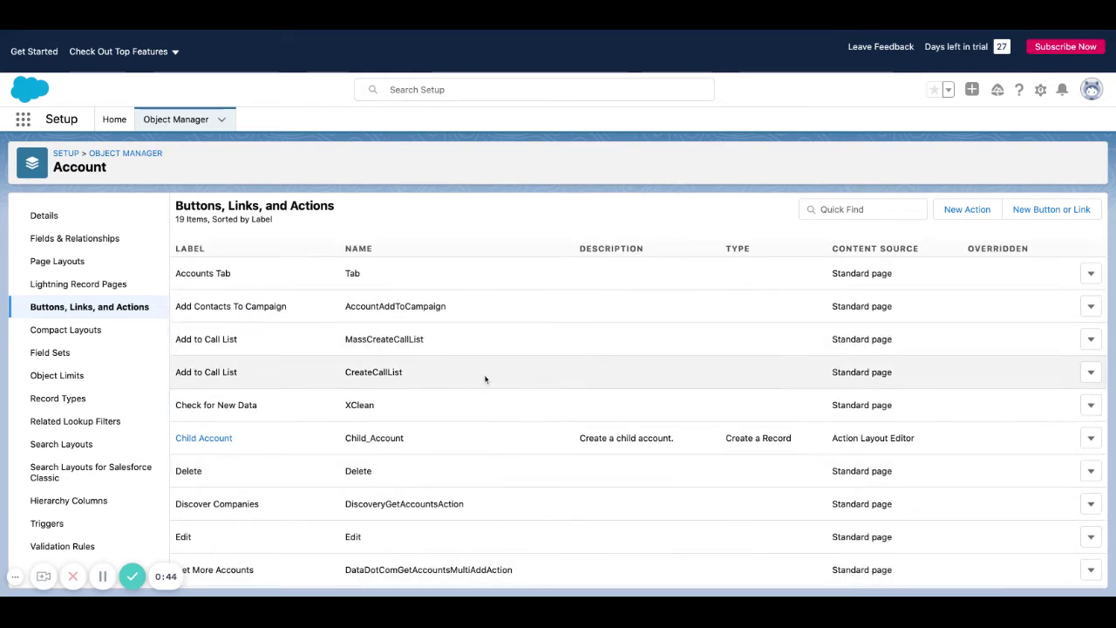
Start a new Account action of type Log a Call with the standard label type set to None
left_click(976, 213)
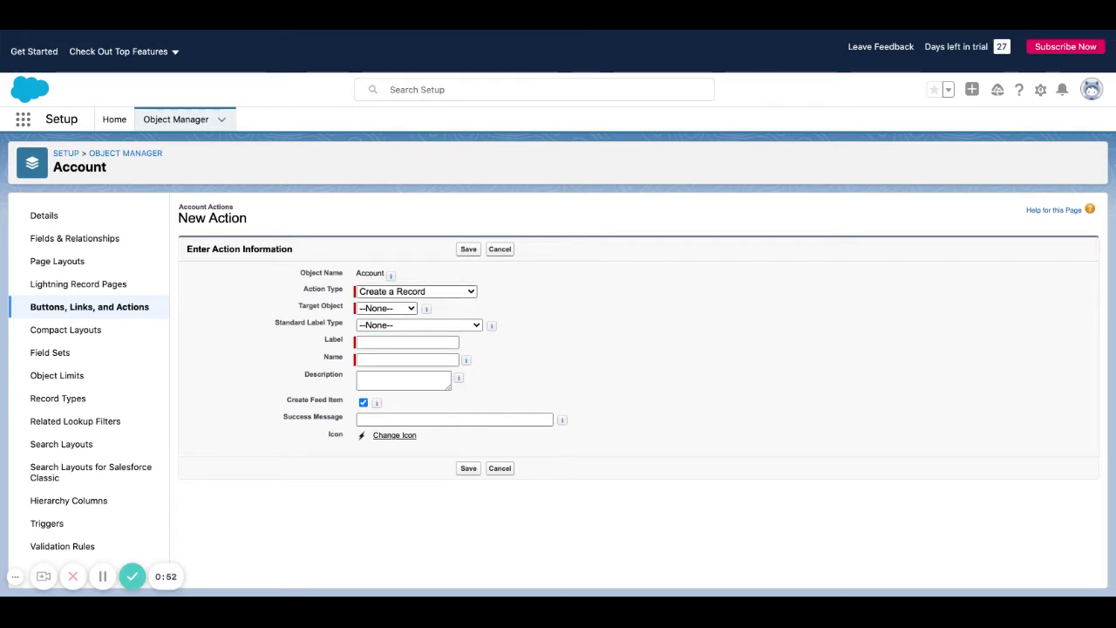
left_click(442, 319)
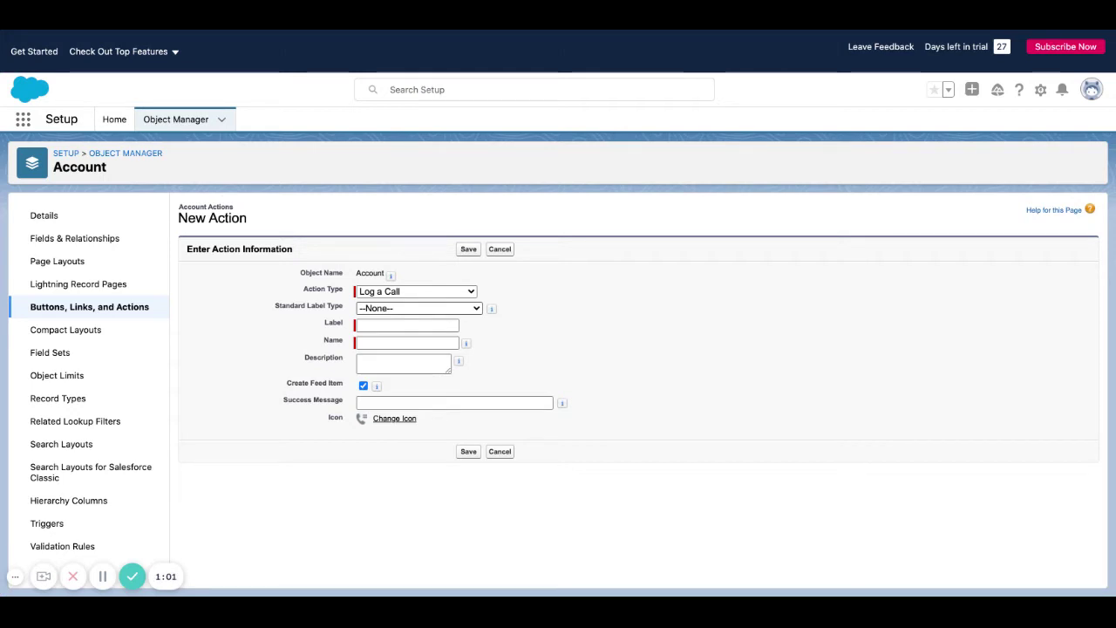
left_click(458, 314)
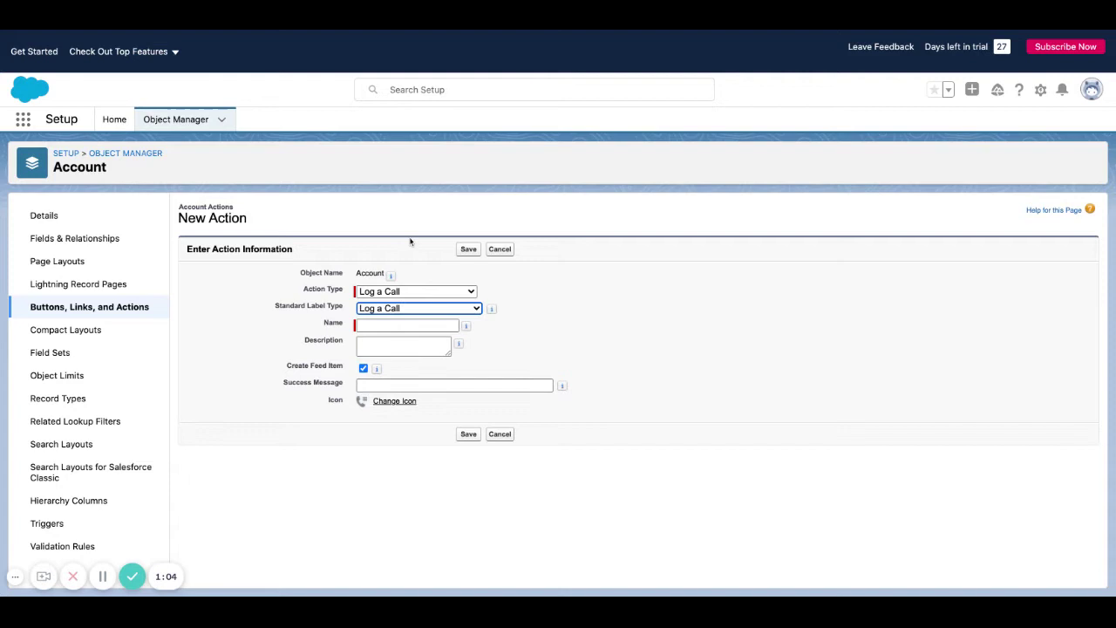
left_click(469, 309)
Label the new action Log My Call, check its Log_My_Call name and save it
left_click(391, 326)
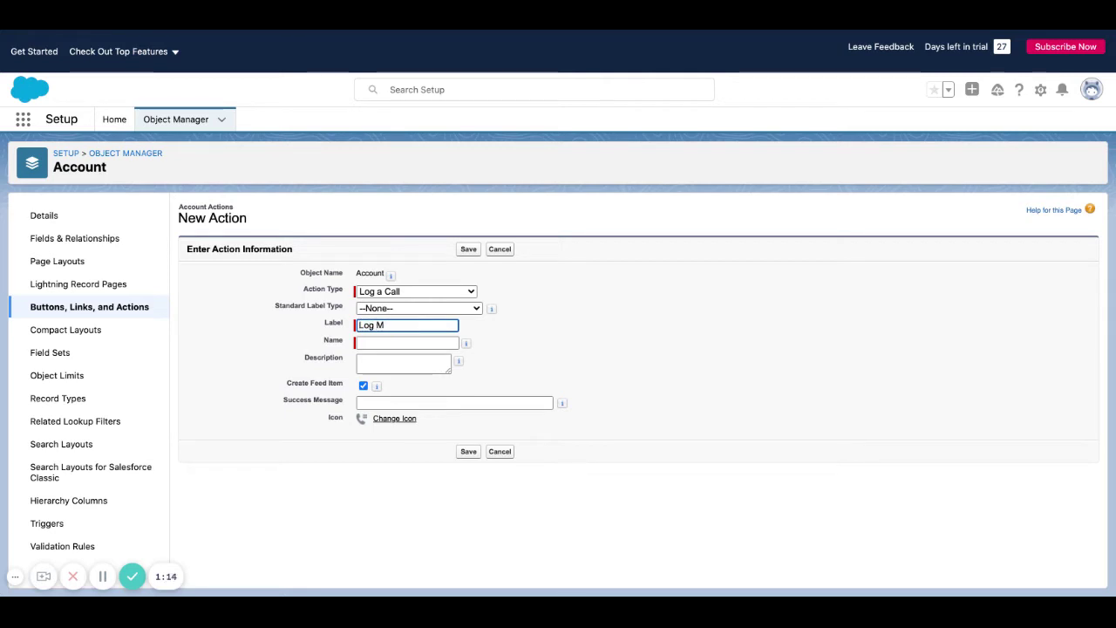
type("Log my Ca")
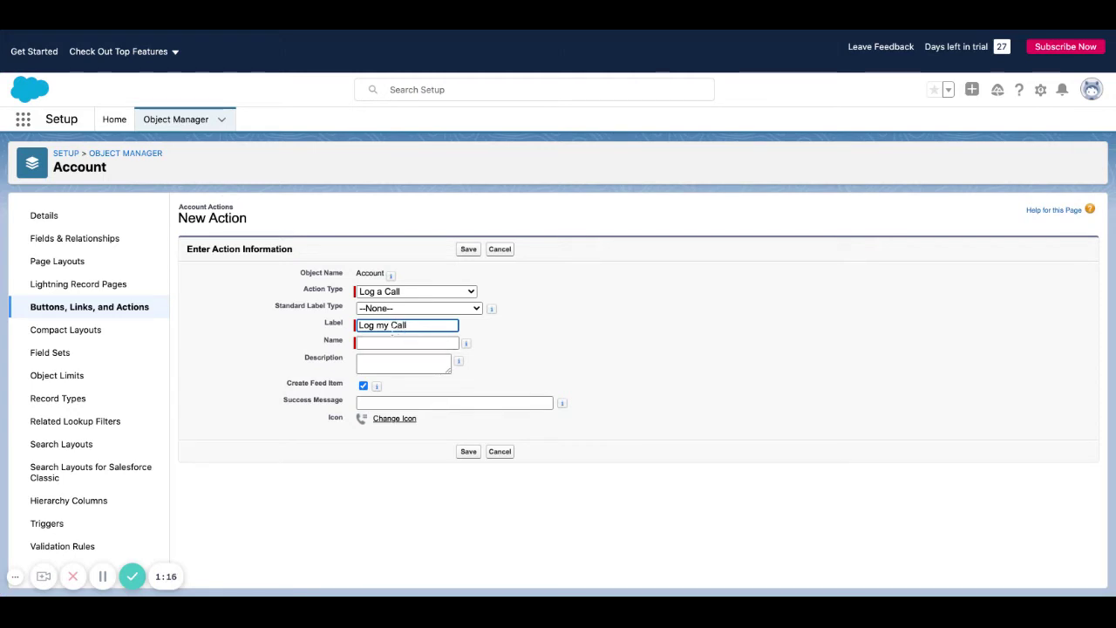
type("ll")
double_click(381, 324)
type("My")
key("Tab")
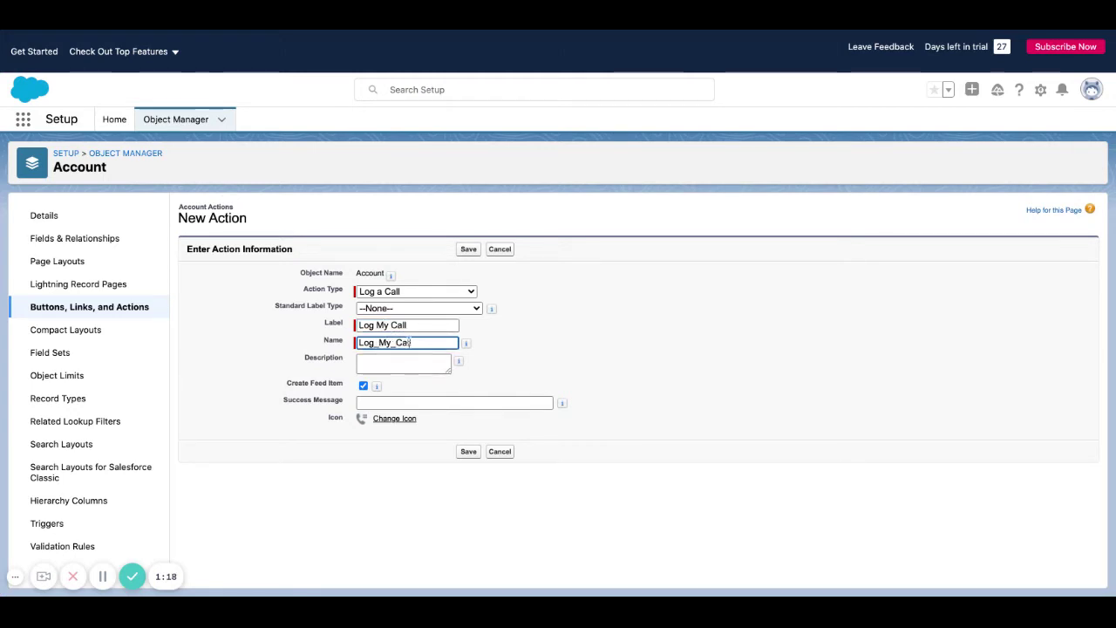
left_click(491, 355)
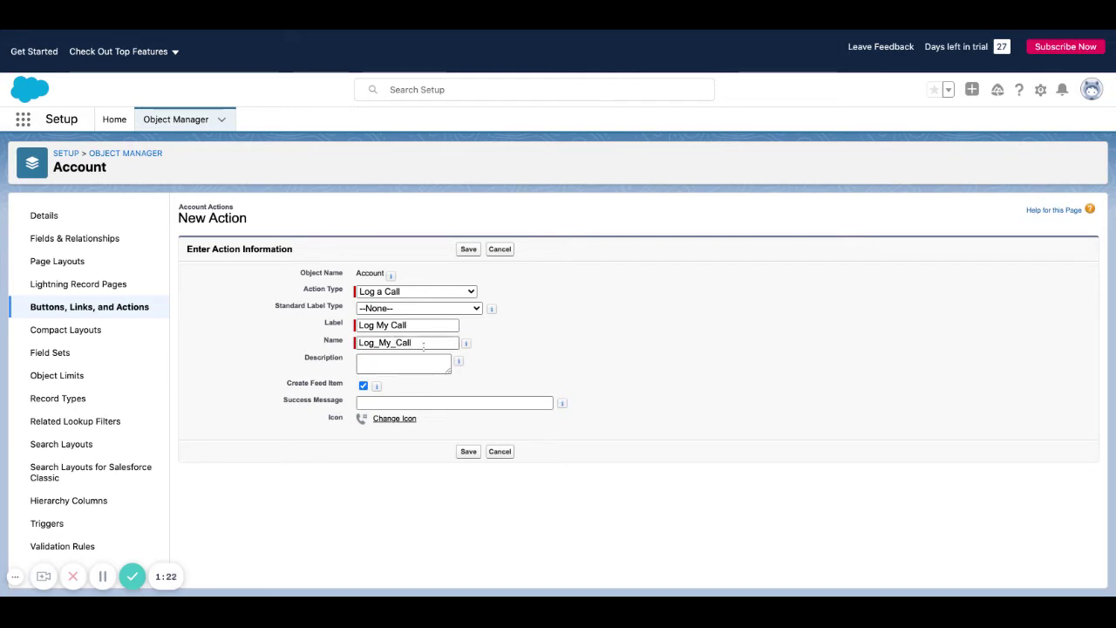
double_click(423, 344)
left_click(568, 322)
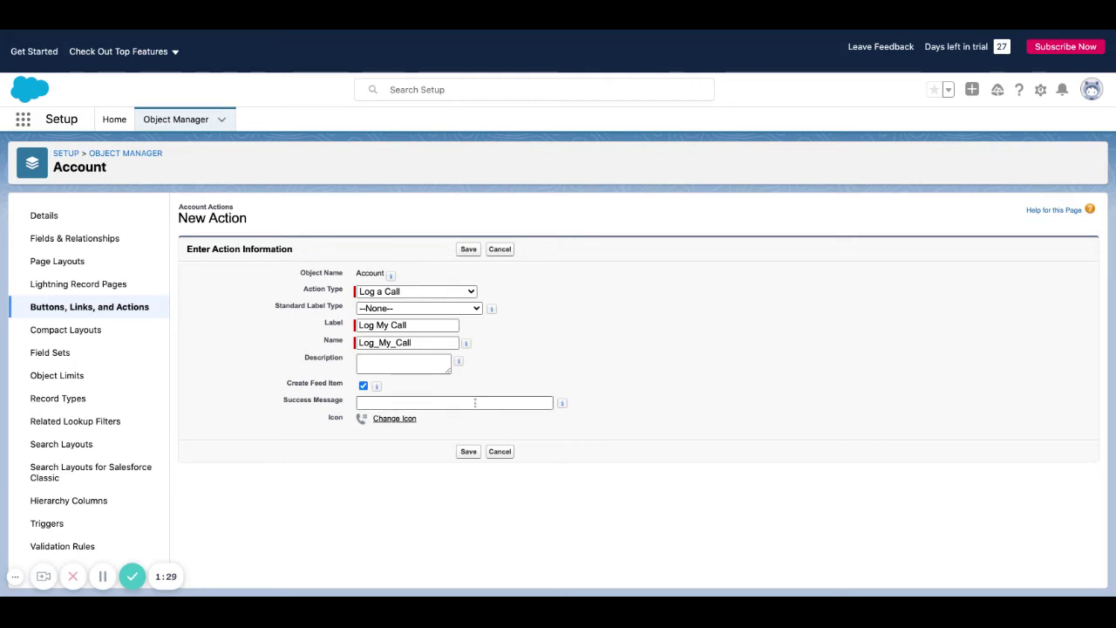
left_click(471, 250)
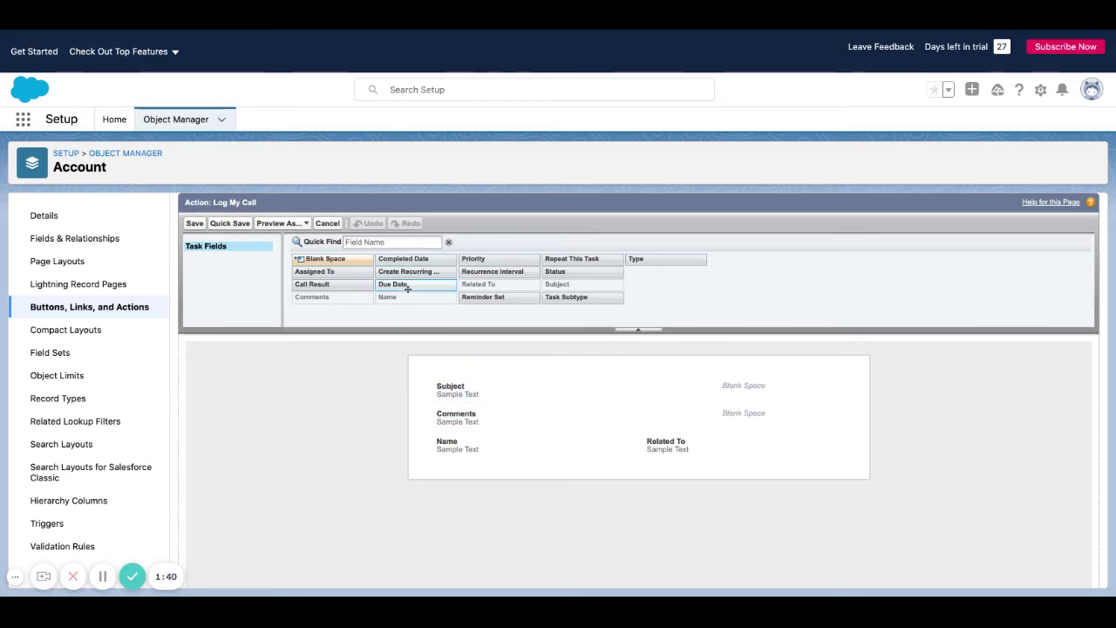
Add the Due Date and Status fields between Subject and Comments in the action layout, without Type, and save it
left_click_drag(408, 288, 489, 419)
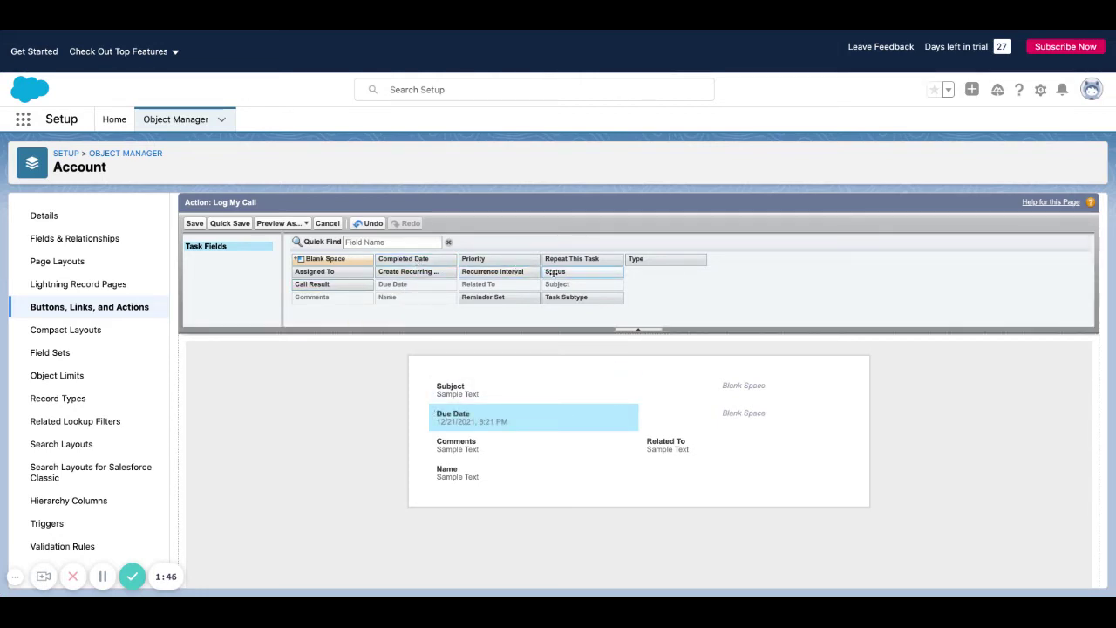
left_click_drag(554, 271, 538, 417)
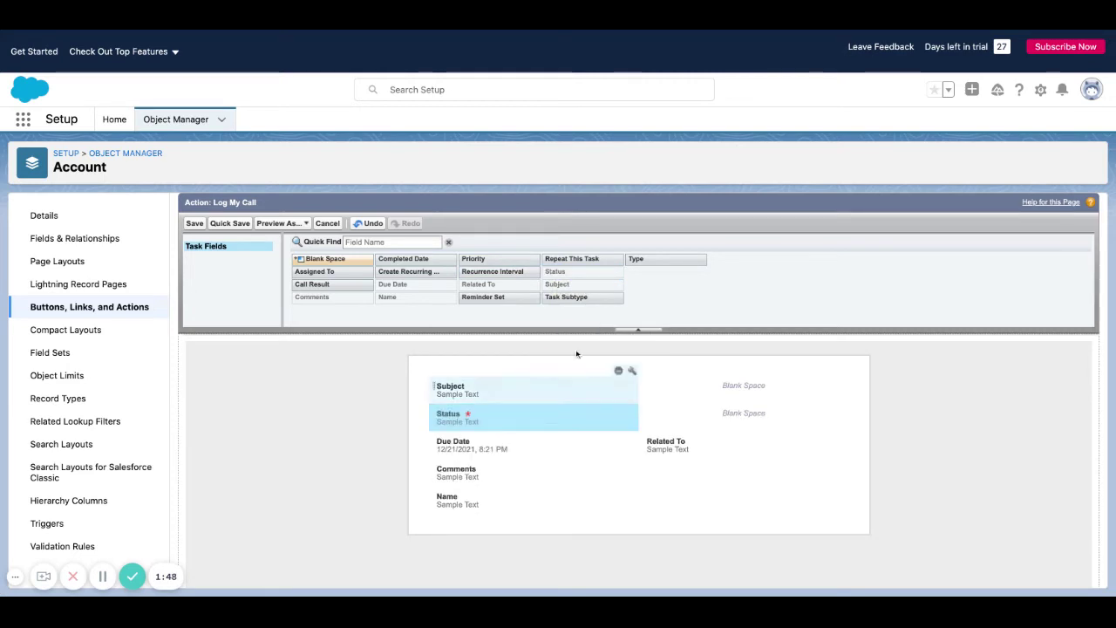
left_click_drag(635, 259, 567, 446)
scroll(609, 453, "down", 1)
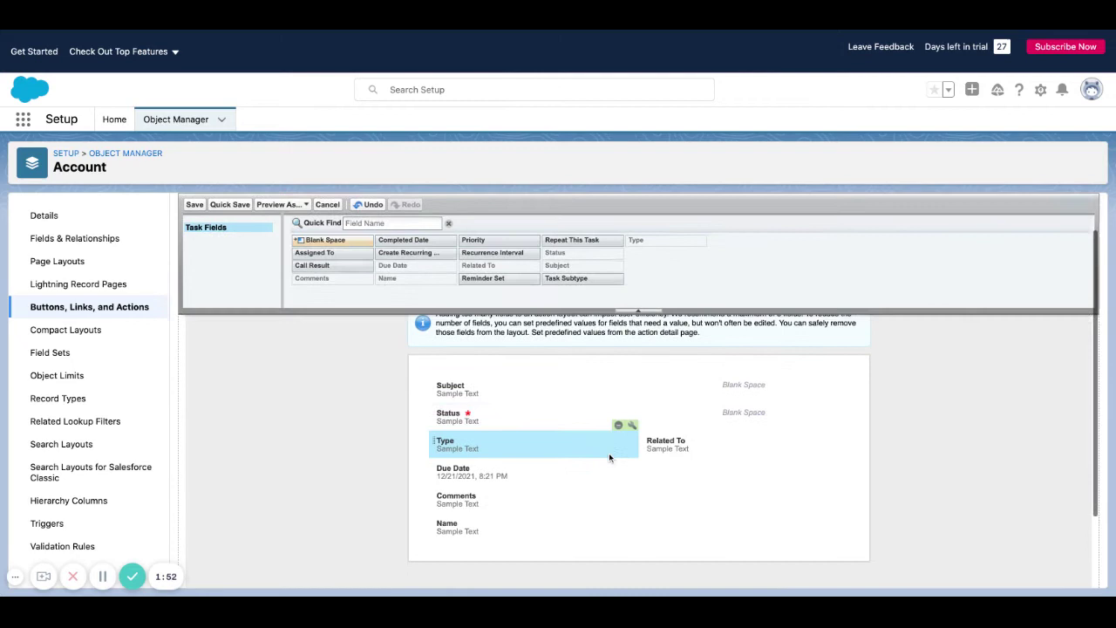
left_click(618, 425)
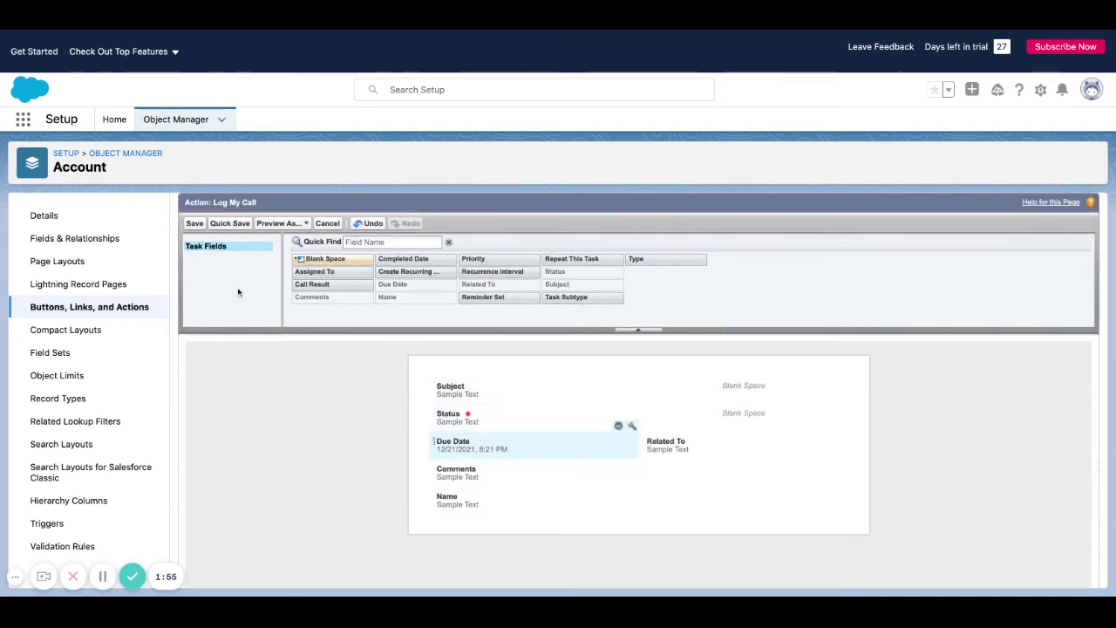
left_click(194, 224)
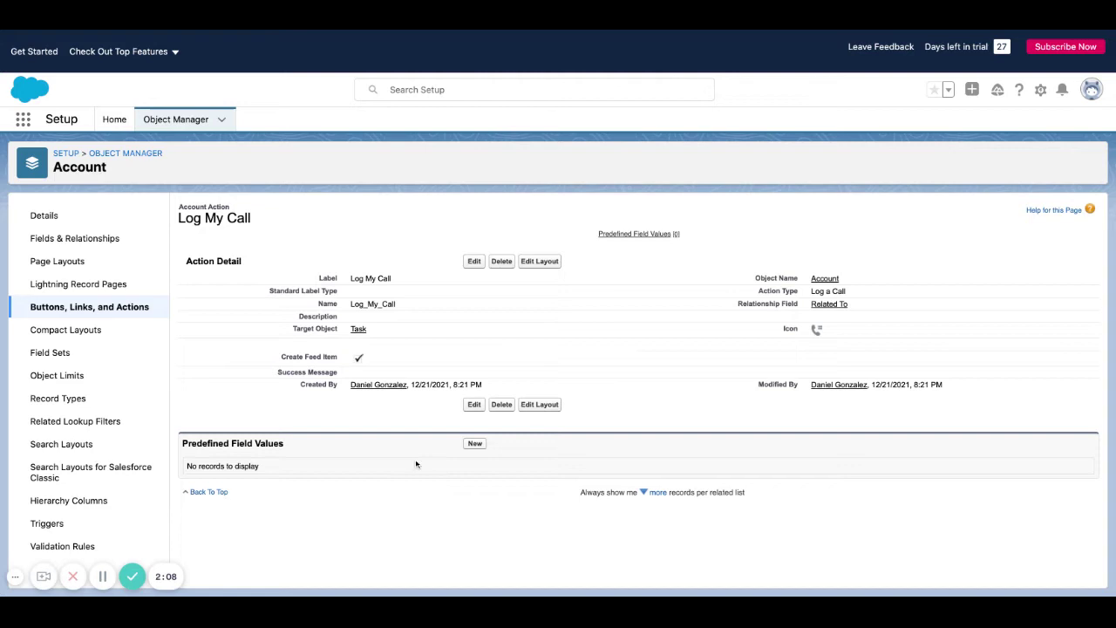
Draft a predefined Due Date value for the action with the formula TODAY() + 7 and discard it
triple_click(292, 442)
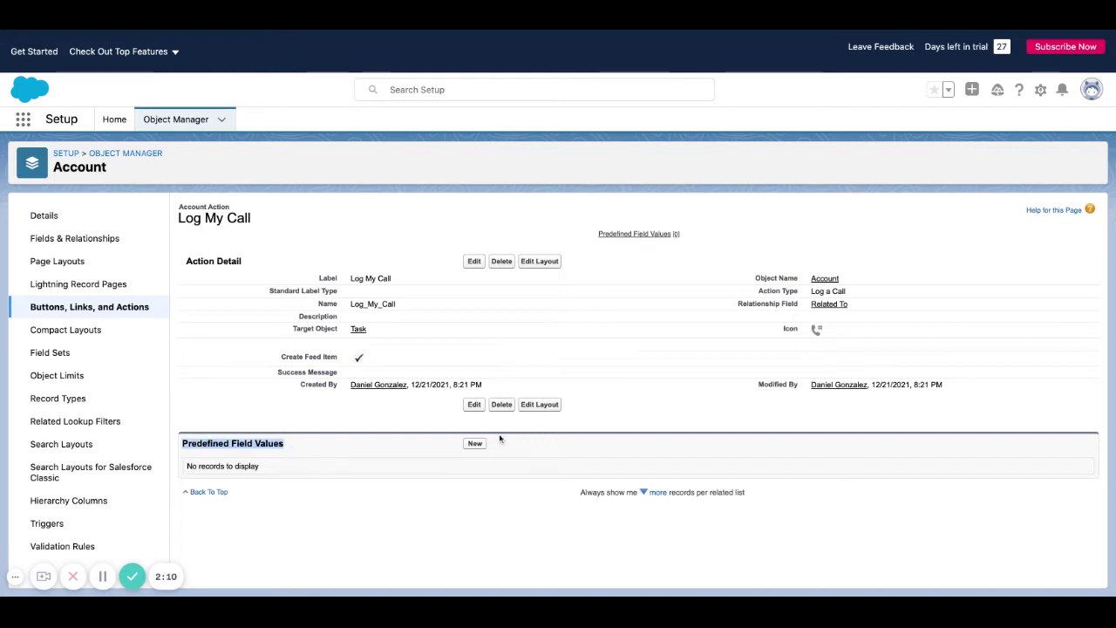
left_click(476, 444)
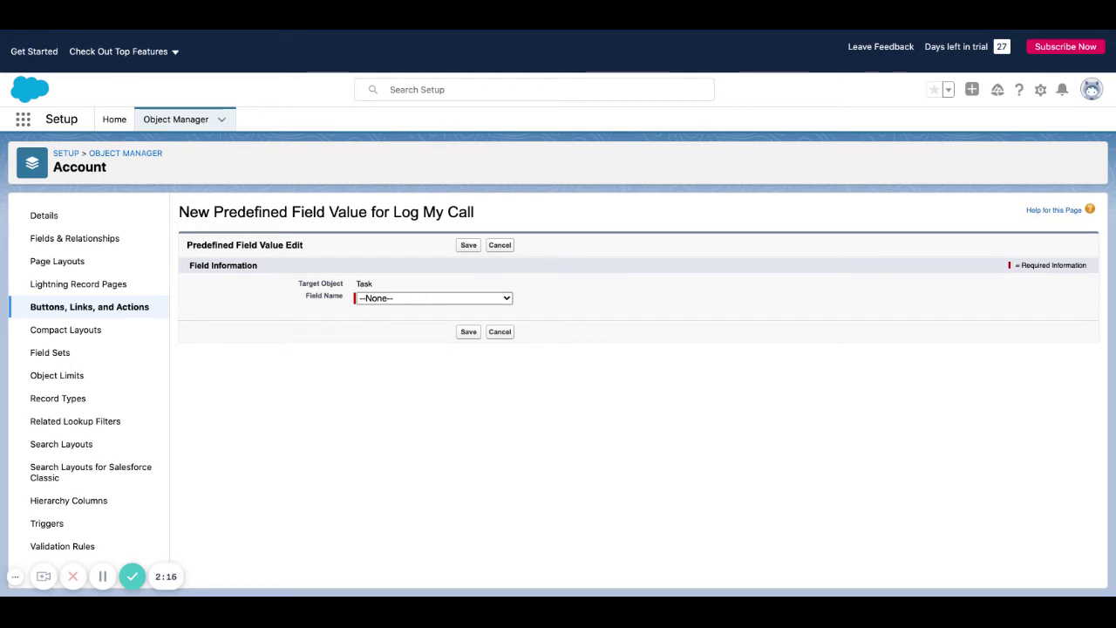
left_click(418, 357)
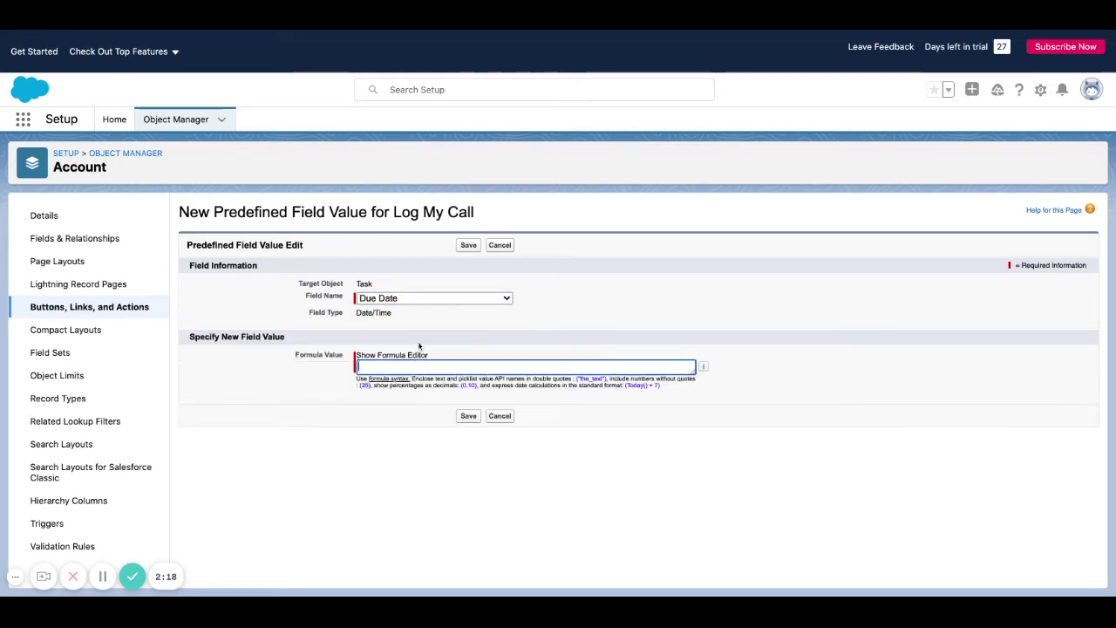
left_click(399, 356)
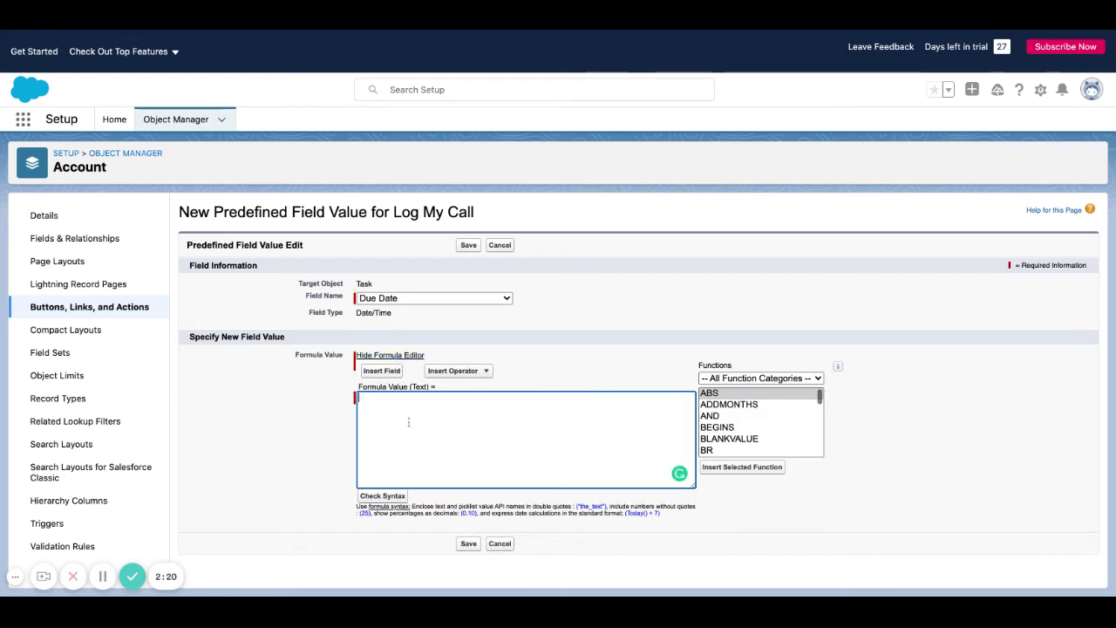
type("TODAY() ")
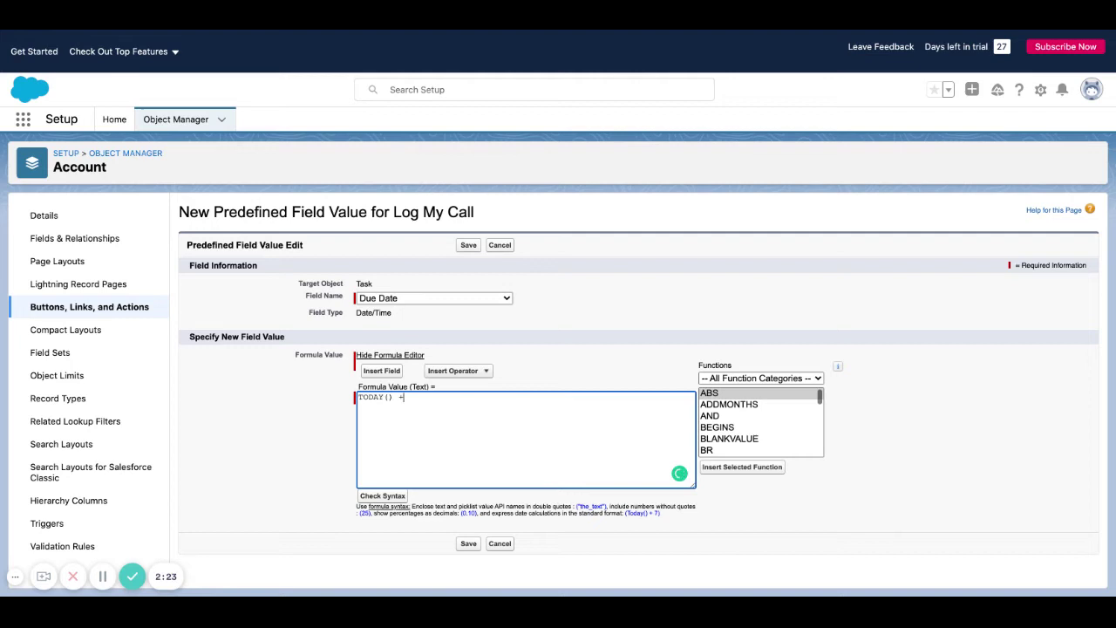
type("+ 7")
key("ctrl+a")
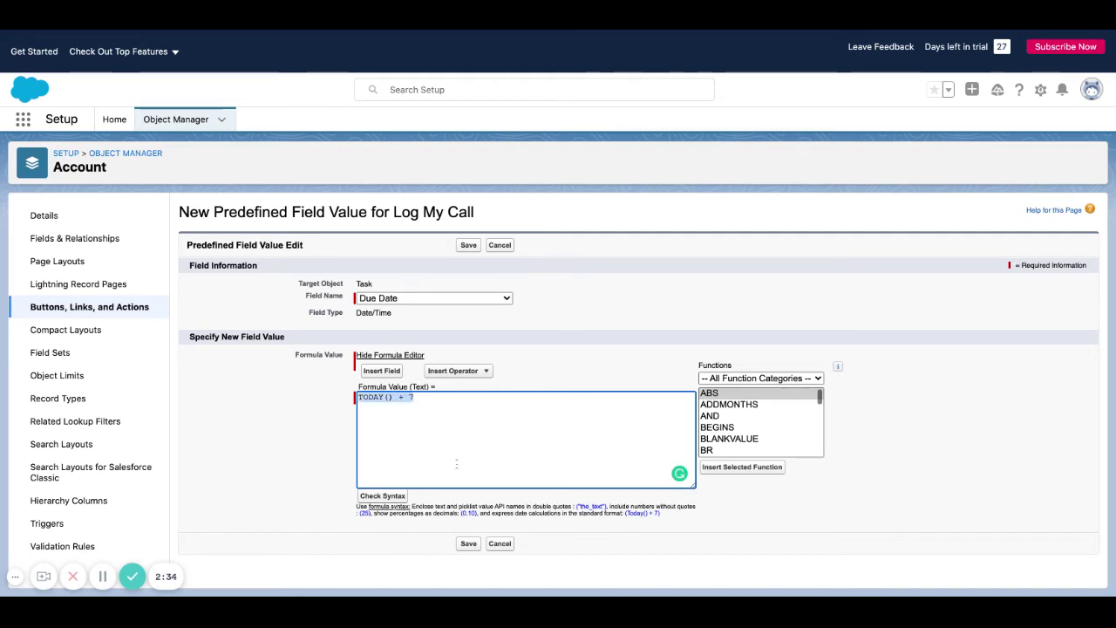
left_click(363, 424)
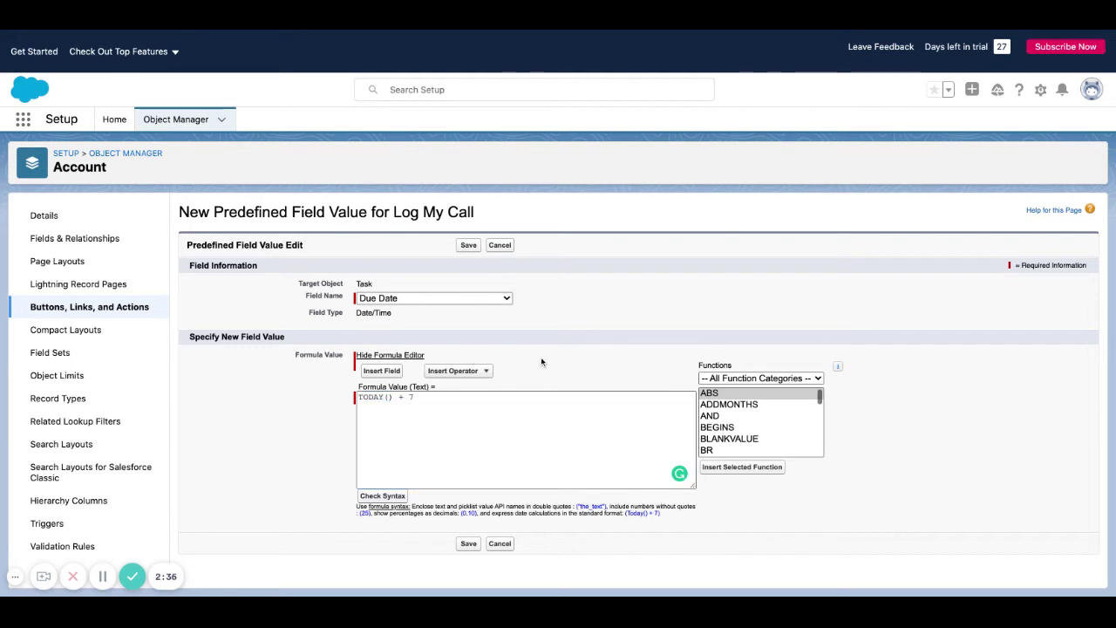
triple_click(436, 400)
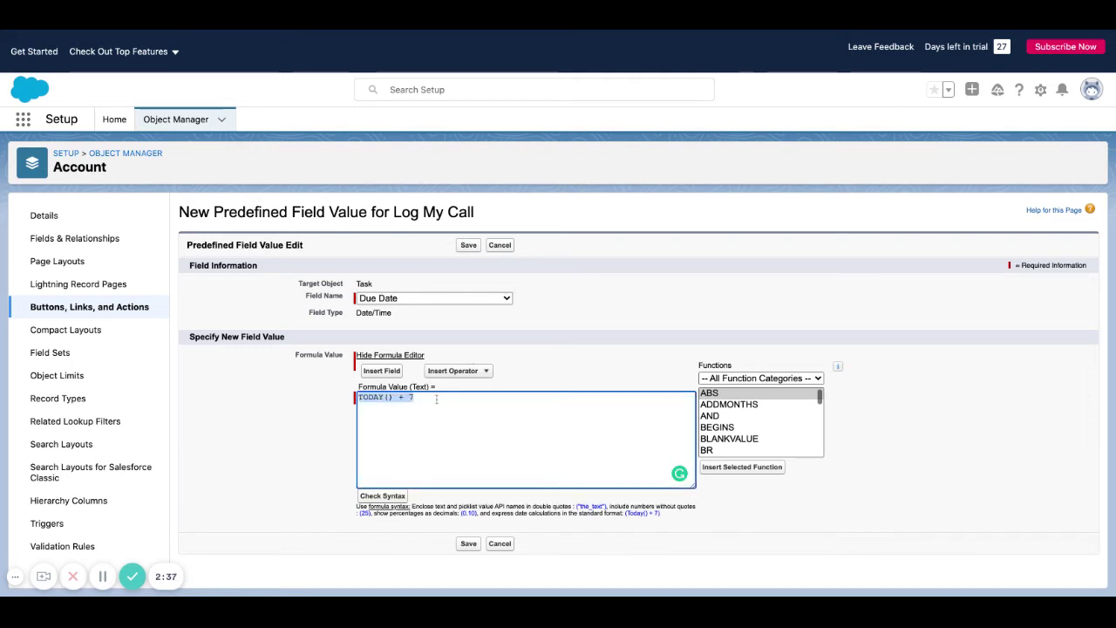
left_click(499, 248)
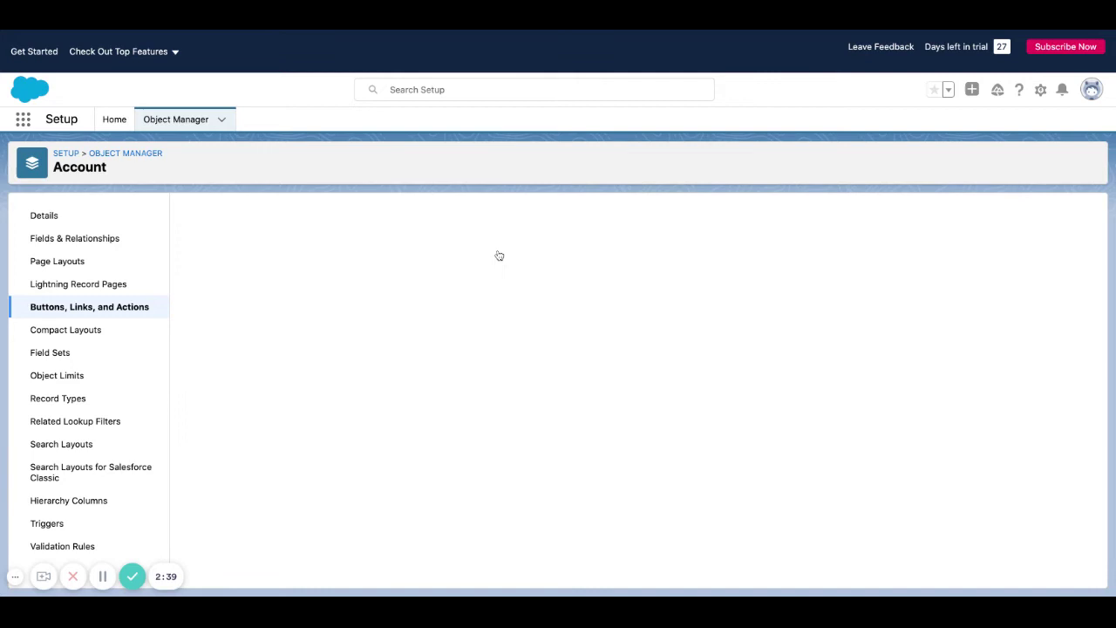
Add the Log My Call action after File in the Account Layout's Salesforce Mobile and Lightning Experience Actions and save the layout
left_click(63, 262)
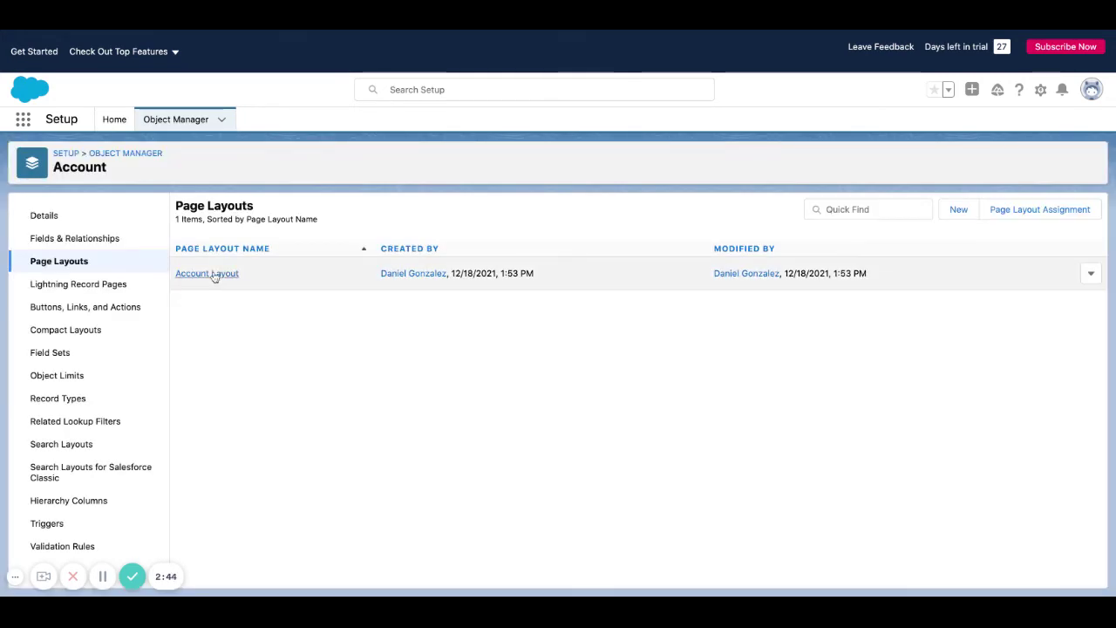
left_click(213, 278)
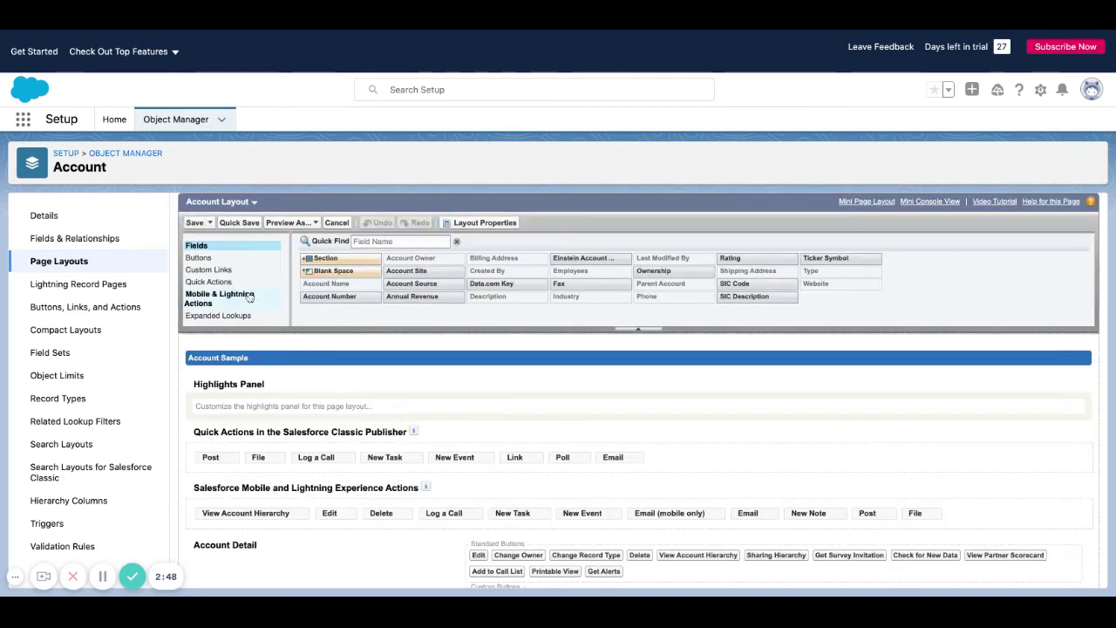
left_click(248, 300)
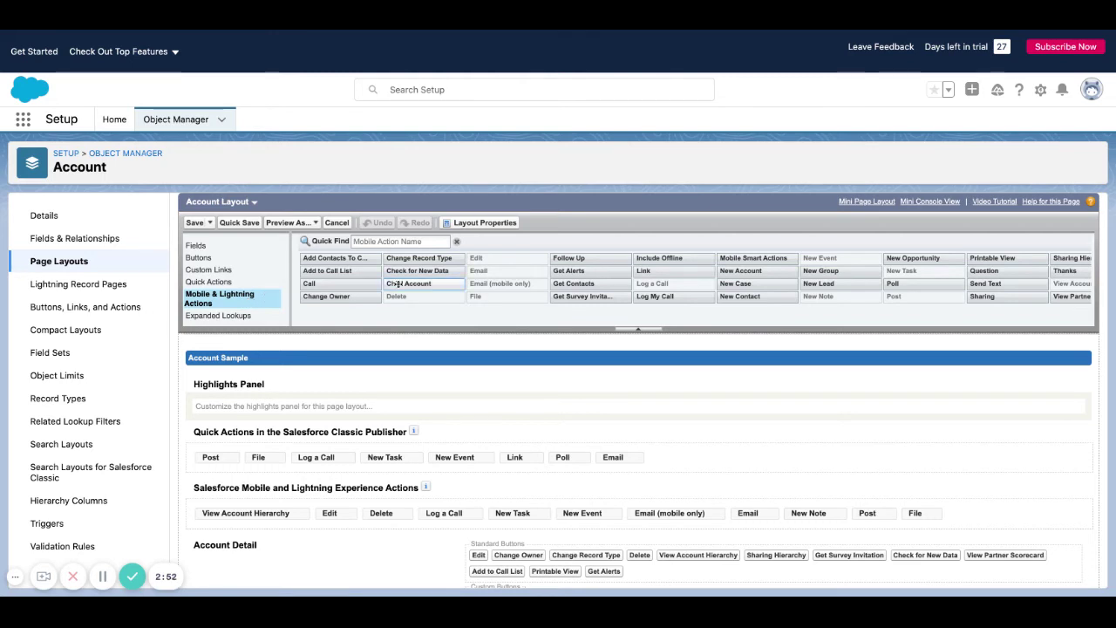
left_click(407, 241)
type("l")
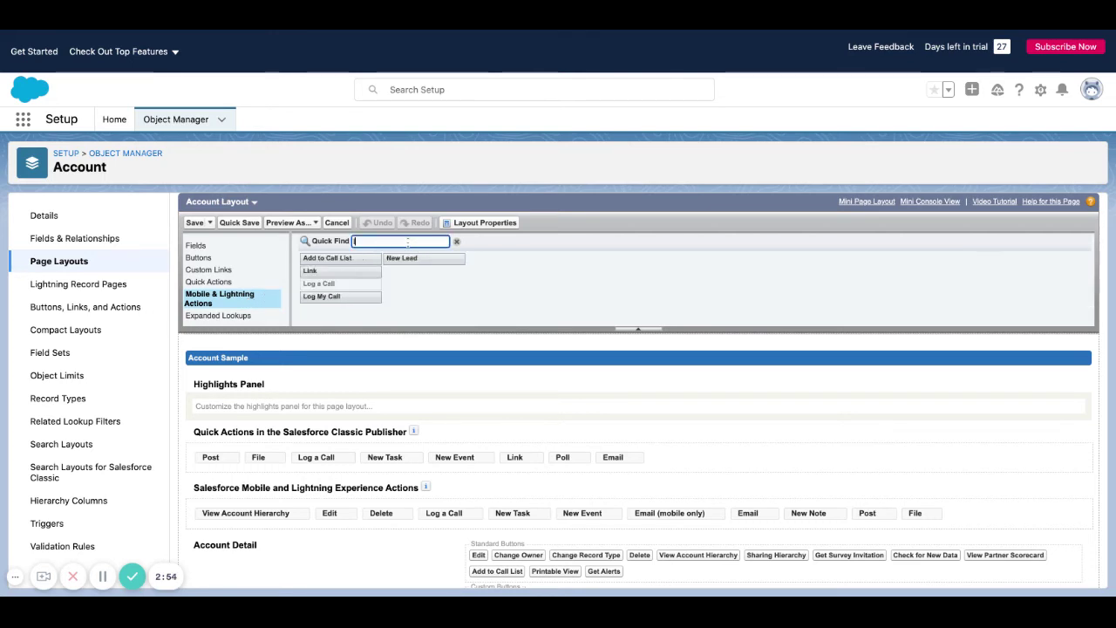
type("og")
left_click_drag(364, 271, 610, 504)
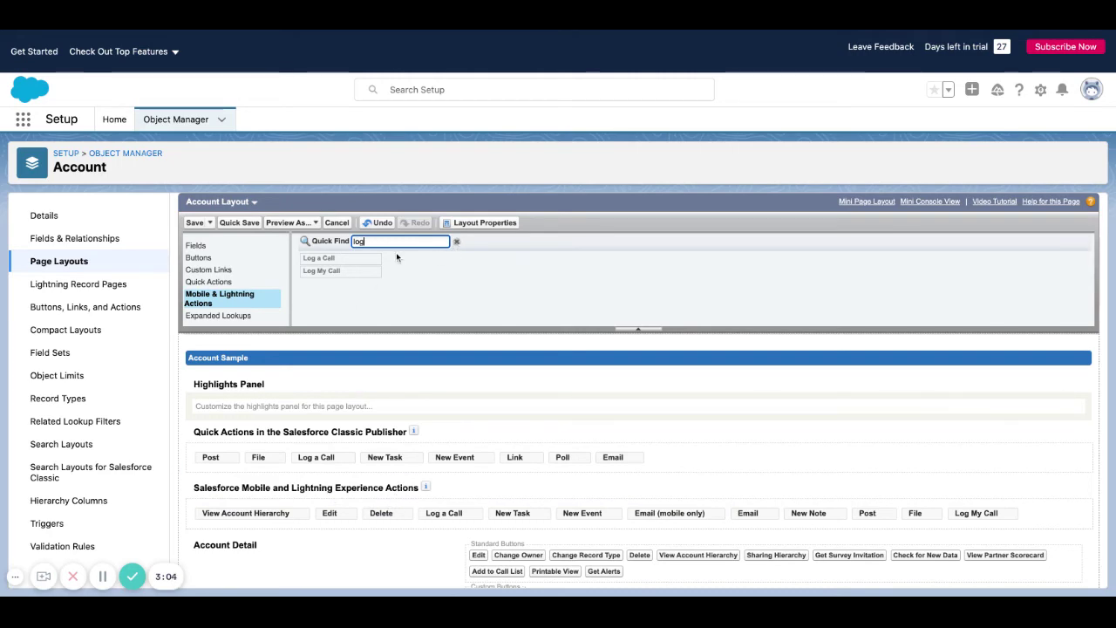
left_click(195, 224)
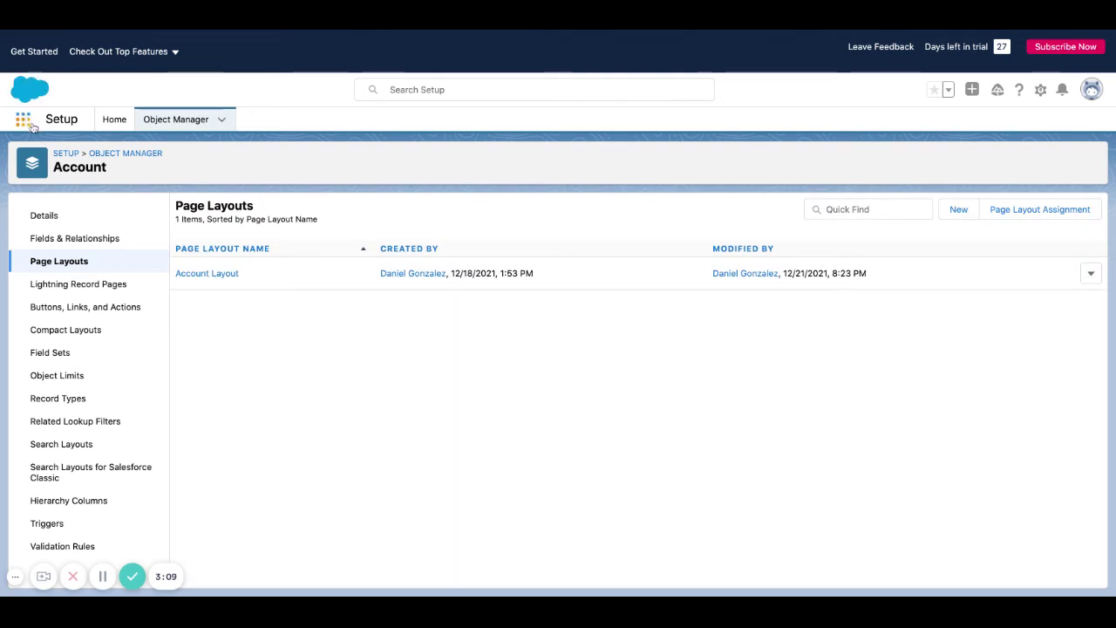
Switch to the Sales app and open the Global Media (Sample) account record
left_click(24, 120)
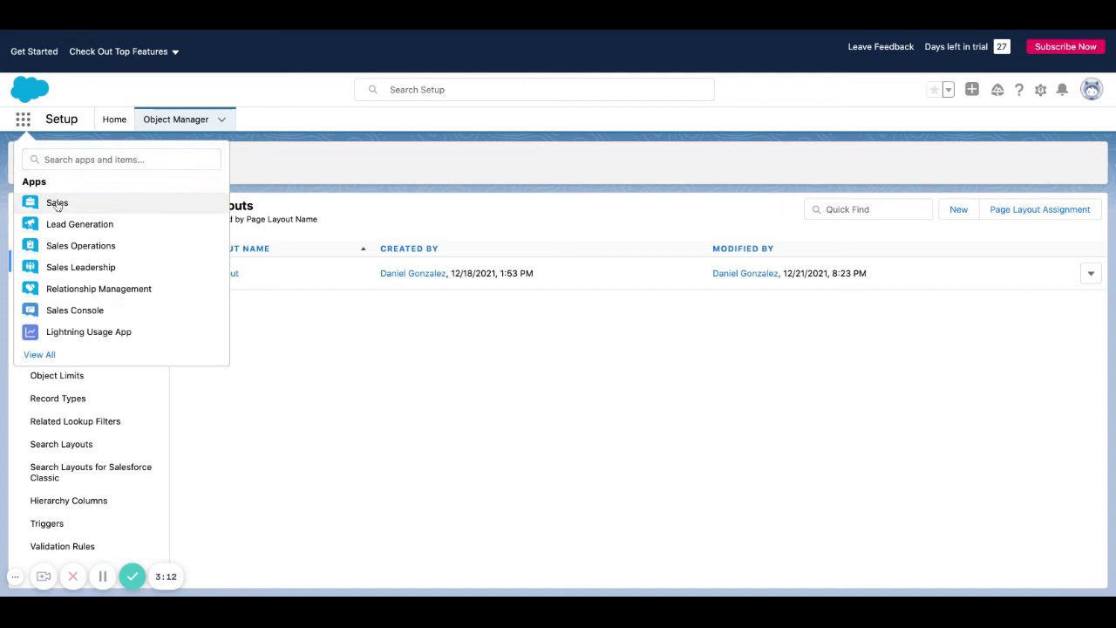
left_click(56, 203)
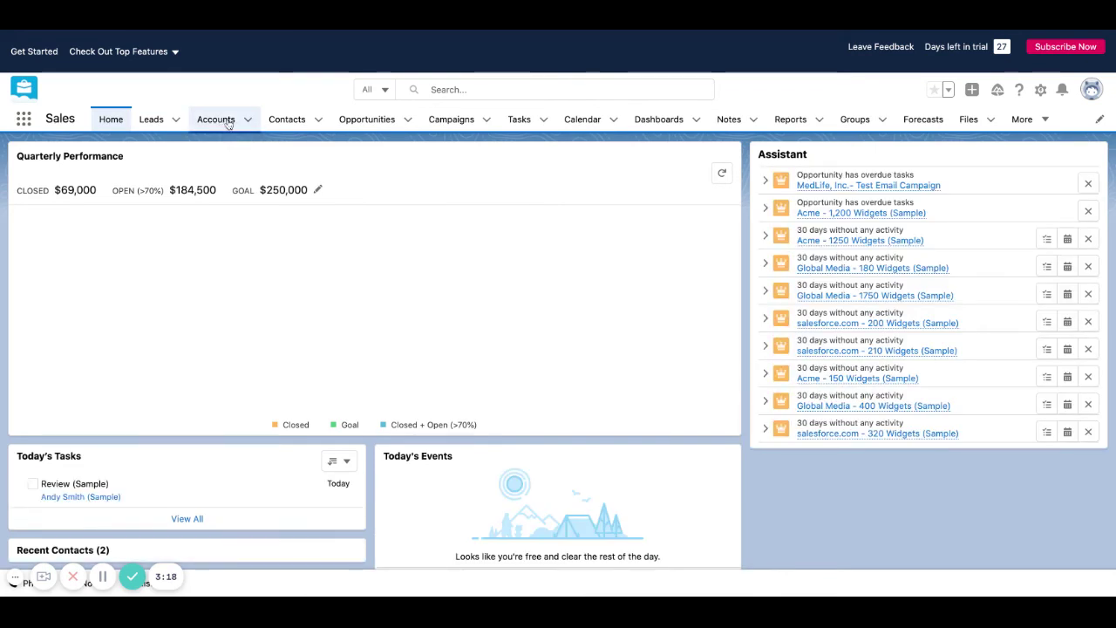
left_click(216, 120)
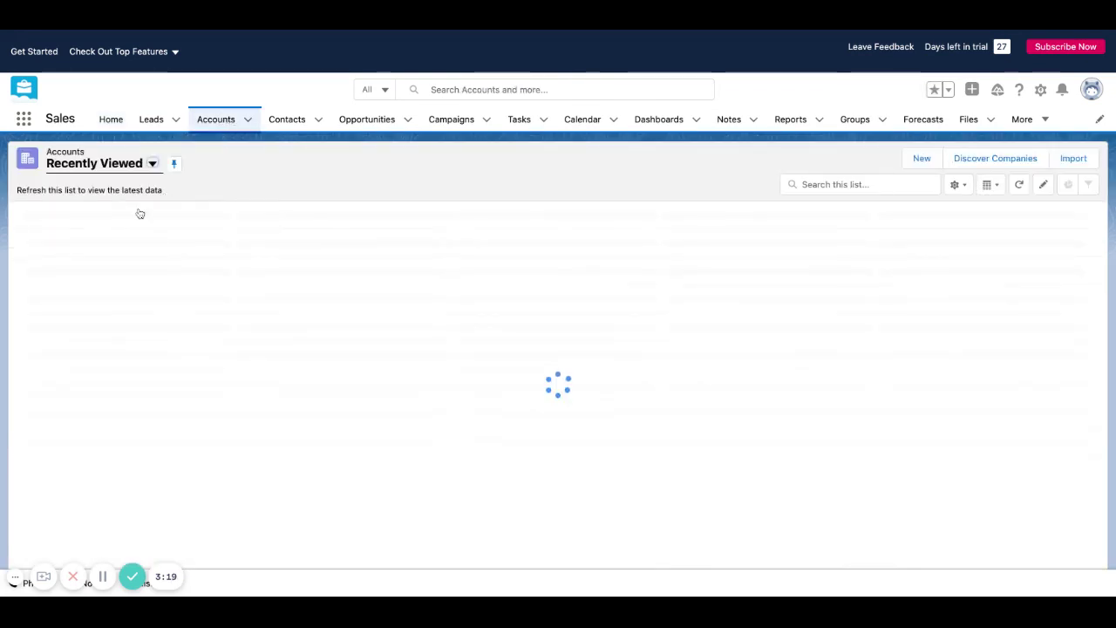
left_click(107, 233)
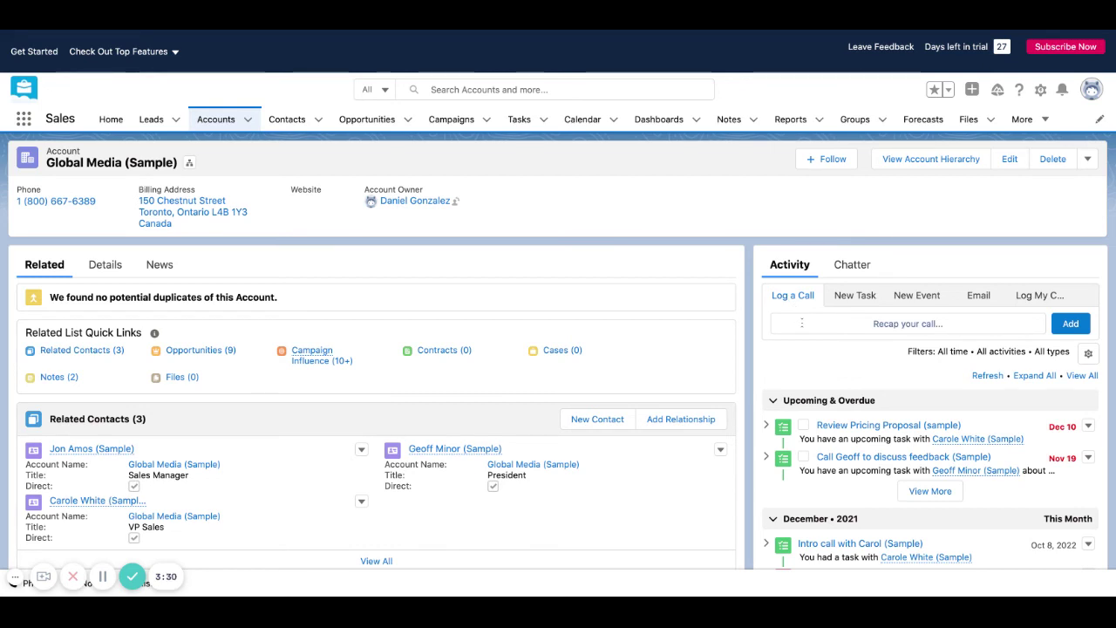
Compare the account's Log My Call form with its standard Log a Call form, examining the Status, Due Date, Comments and Name fields
left_click(1052, 299)
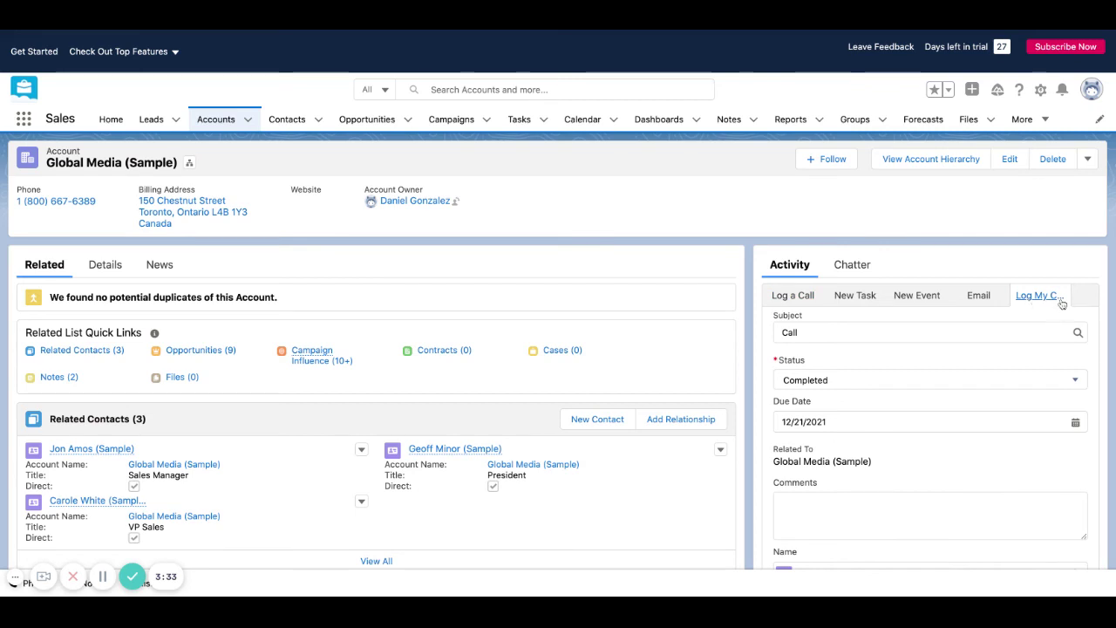
scroll(872, 327, "down", 1)
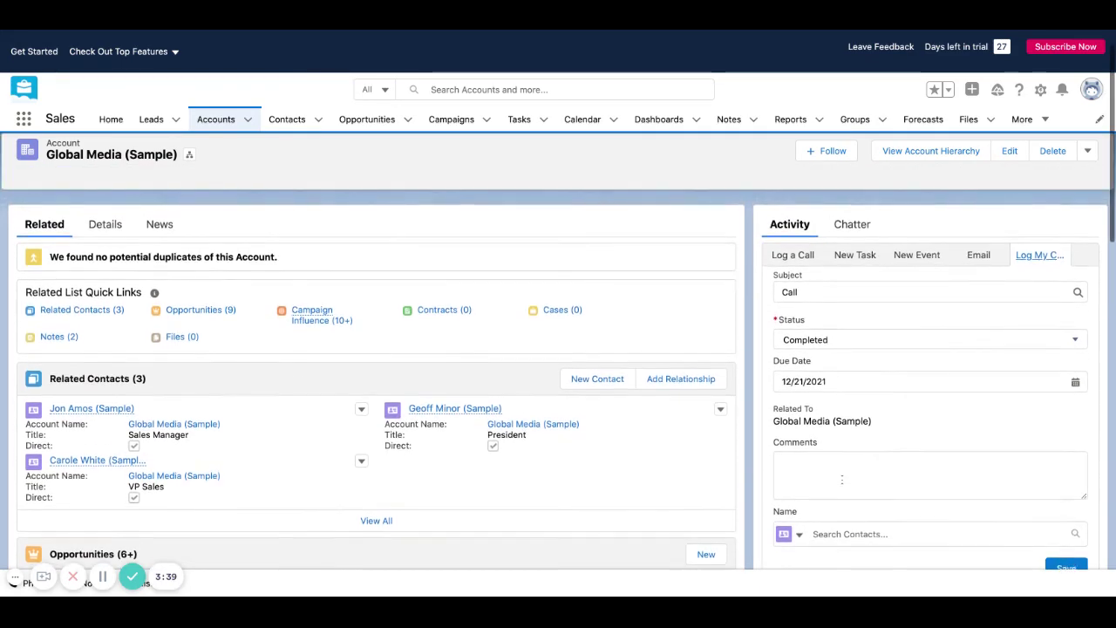
left_click(792, 258)
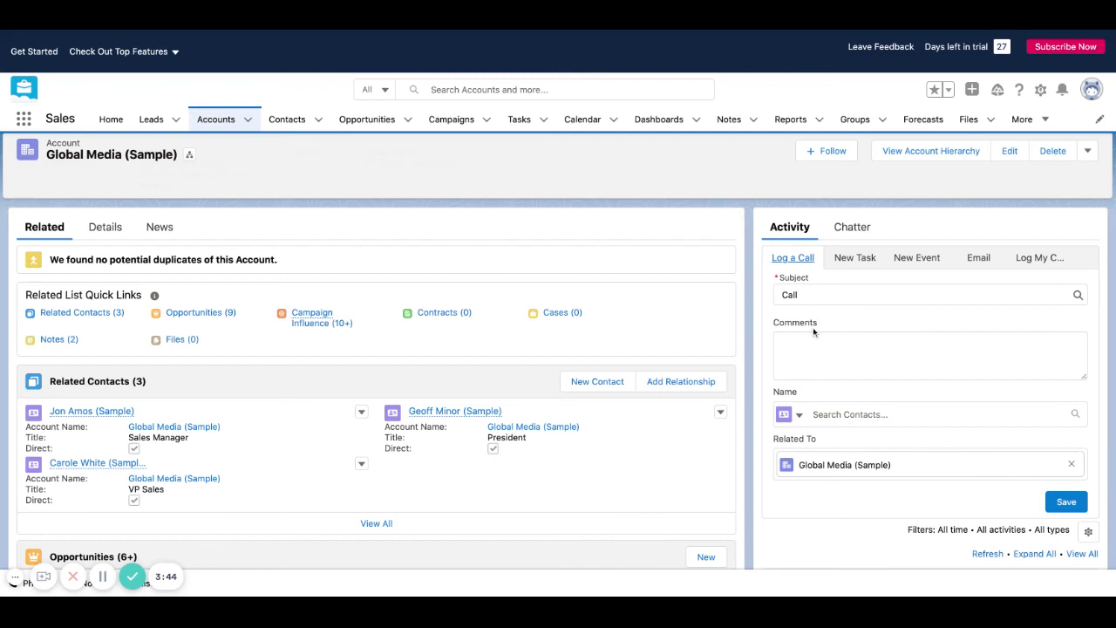
left_click(1040, 259)
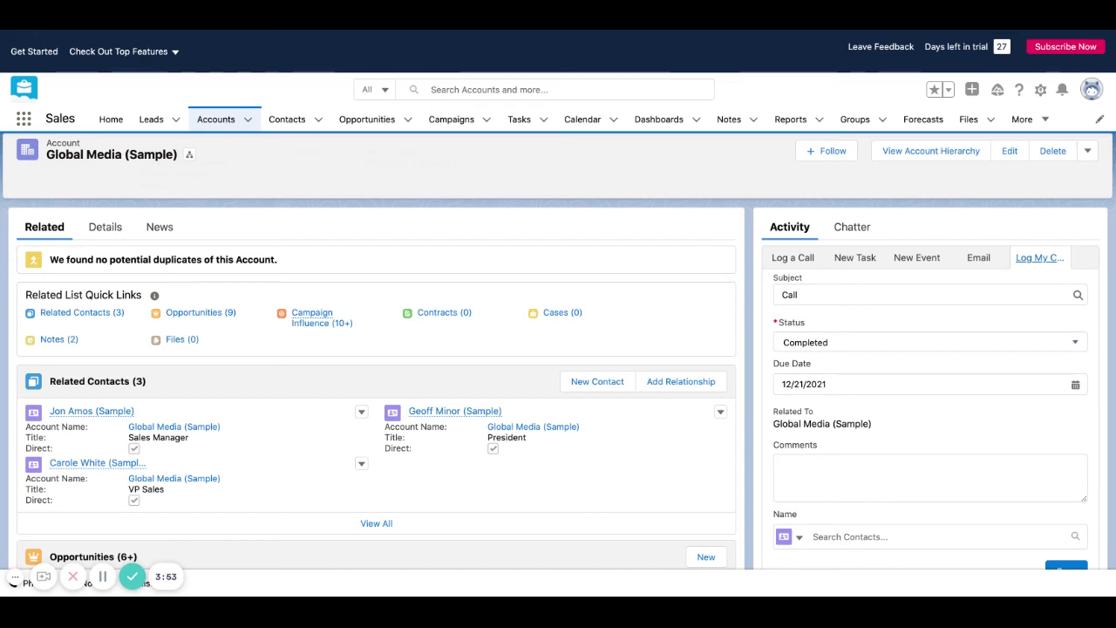
scroll(798, 272, "down", 1)
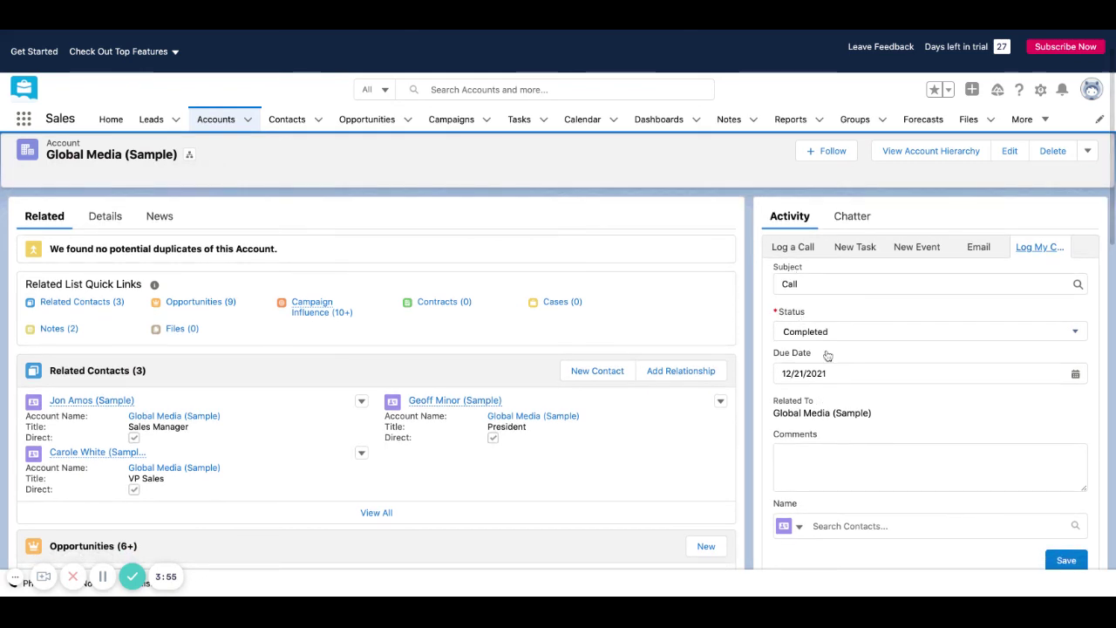
scroll(835, 375, "down", 1)
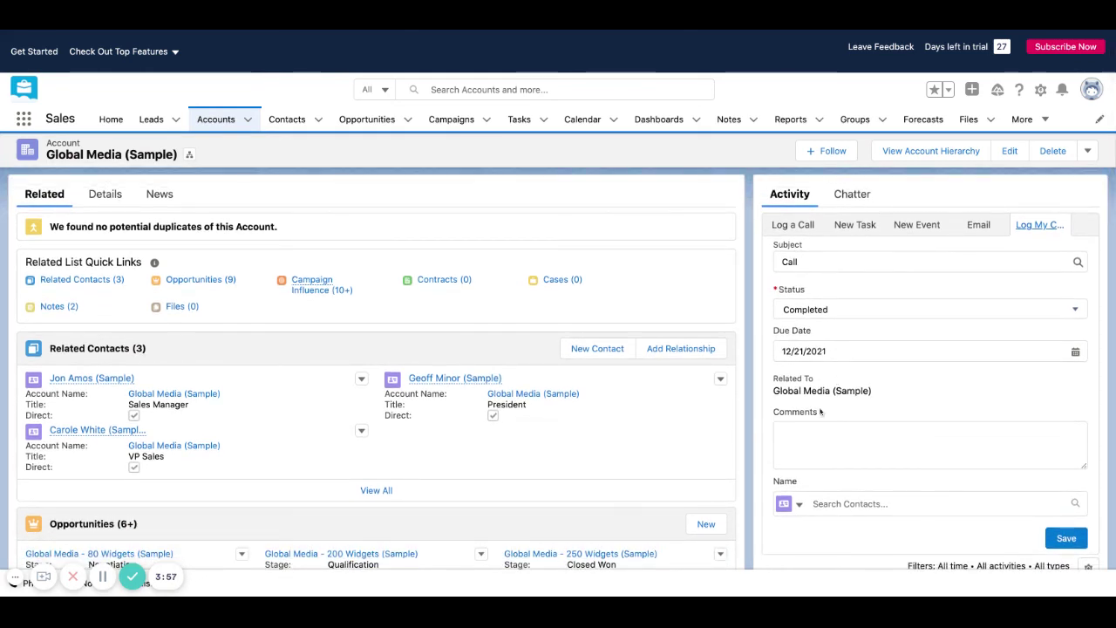
left_click(806, 455)
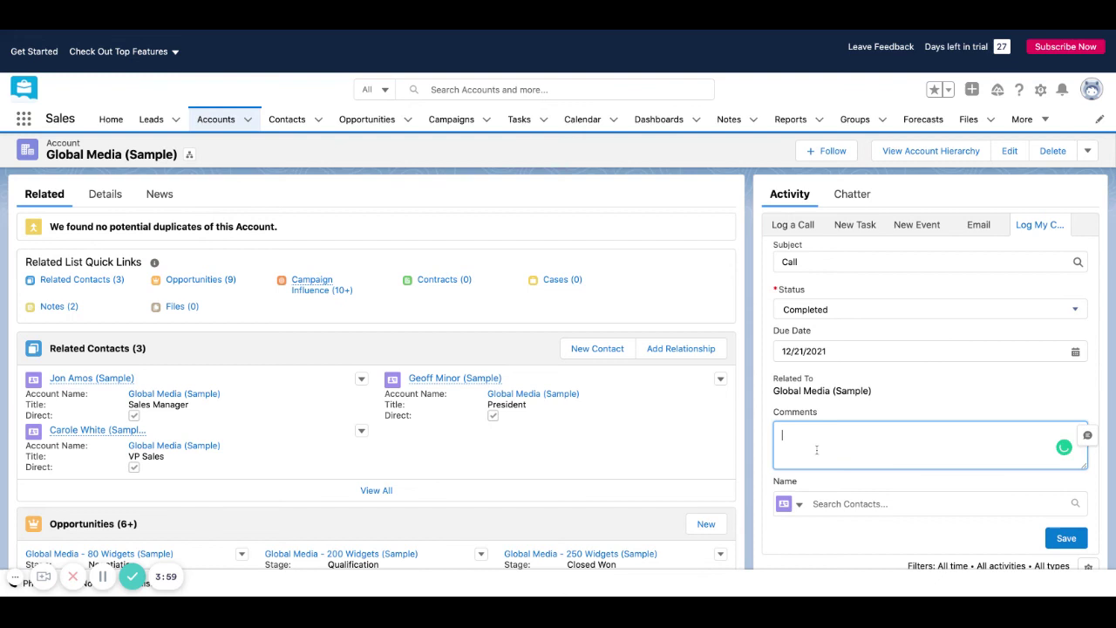
left_click(905, 386)
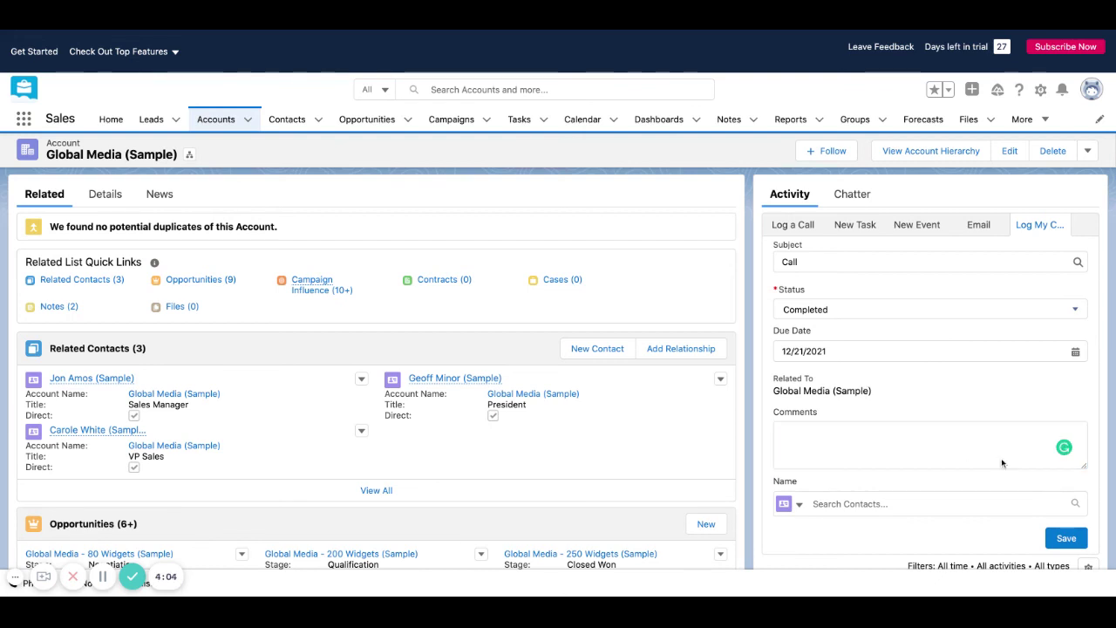
scroll(417, 227, "up", 2)
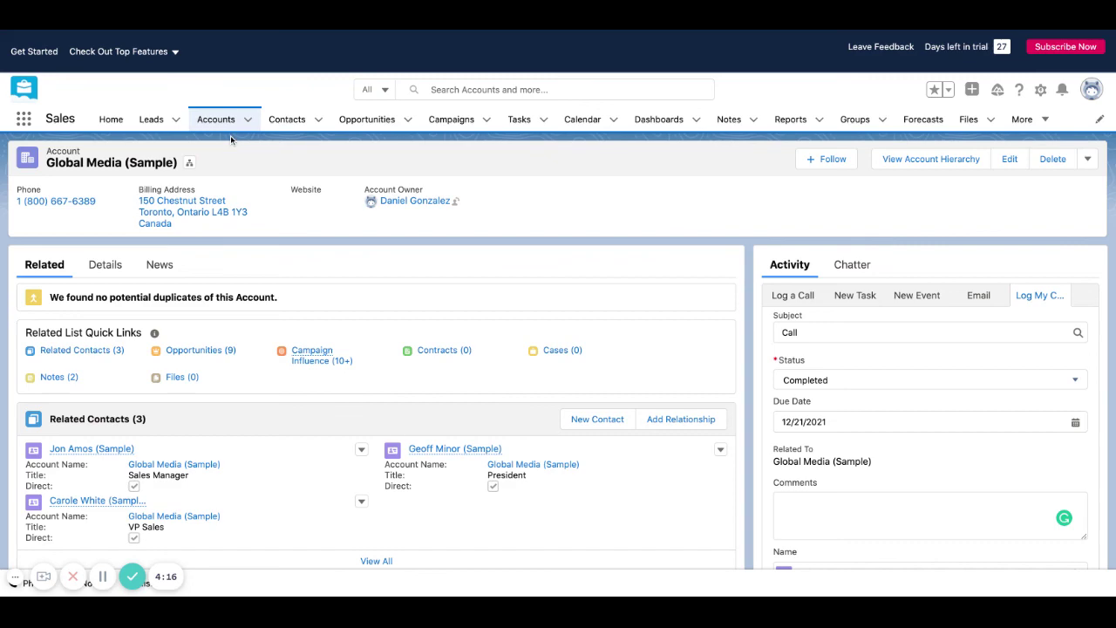
Open the record of the related contact whose title is President
left_click(467, 449)
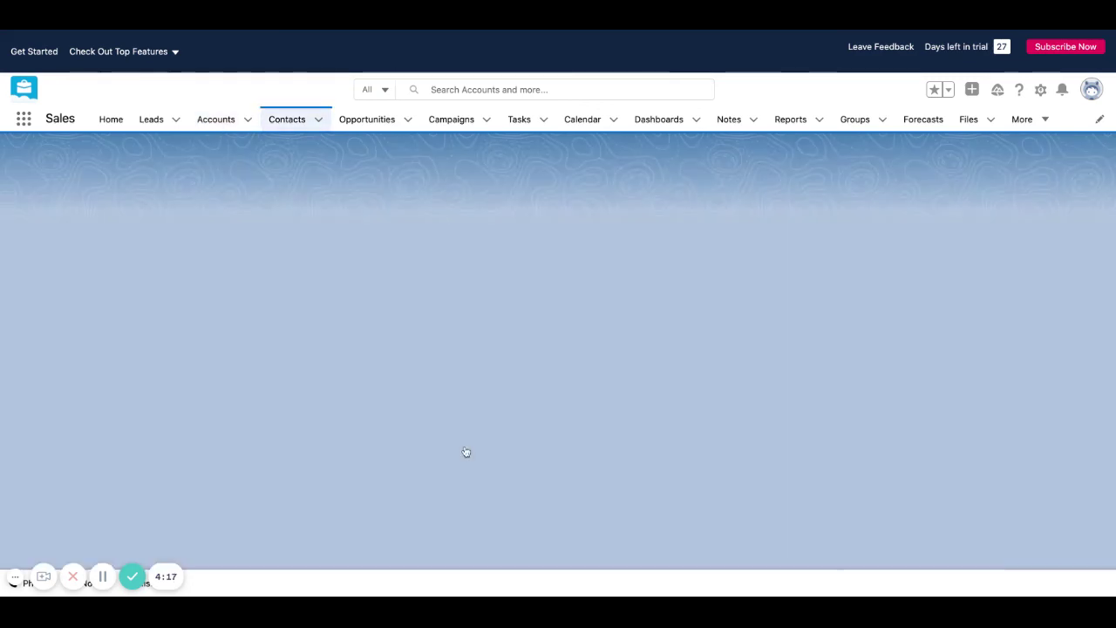